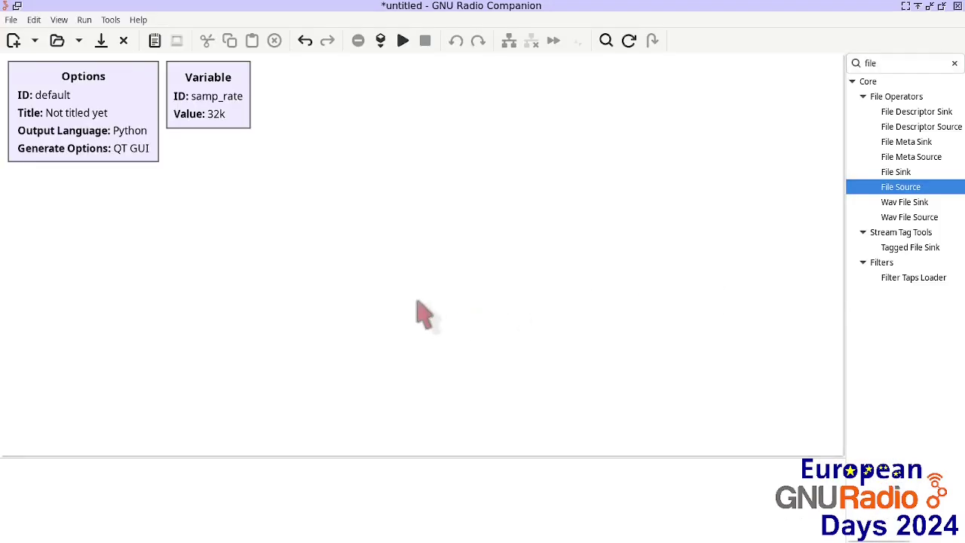
Find the Signal Source block in the block library and place it directly below the Options block.
double_click(908, 63)
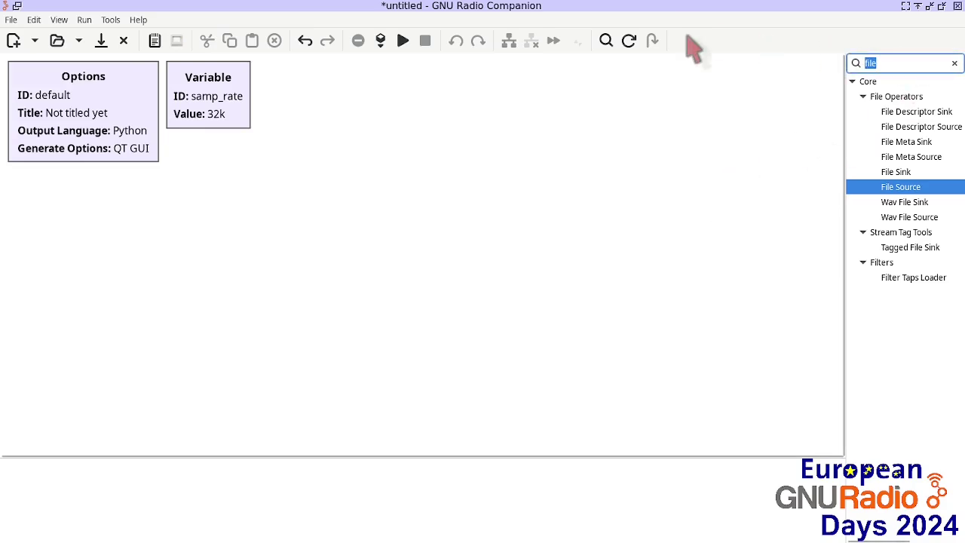
type("signal")
left_click_drag(901, 113, 65, 211)
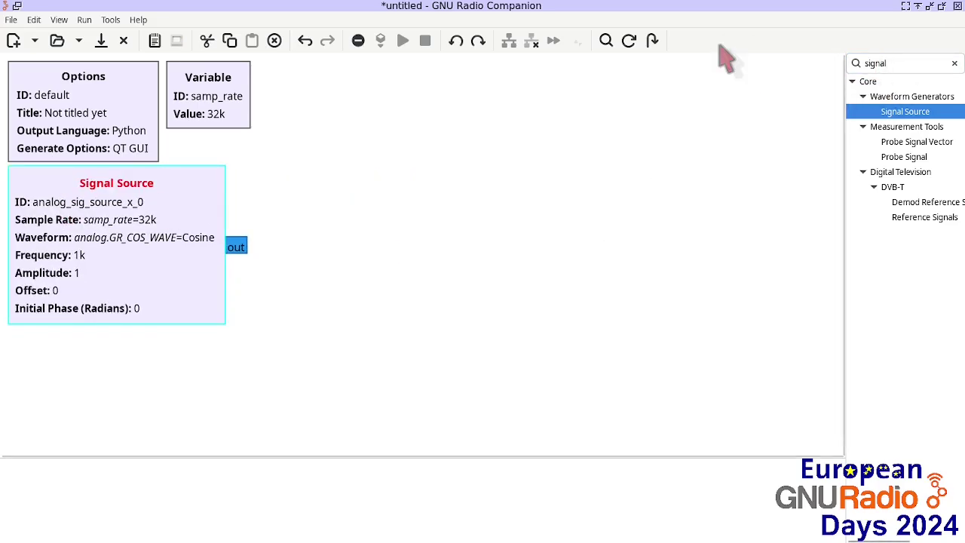
Add a Throttle block beside the Signal Source, connect the source's output to its input and align the two.
double_click(889, 64)
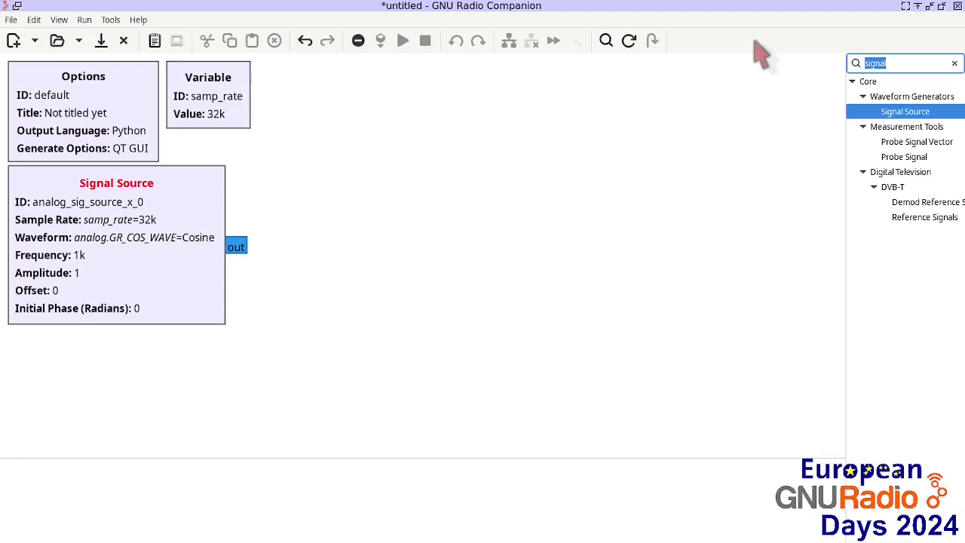
type("thr")
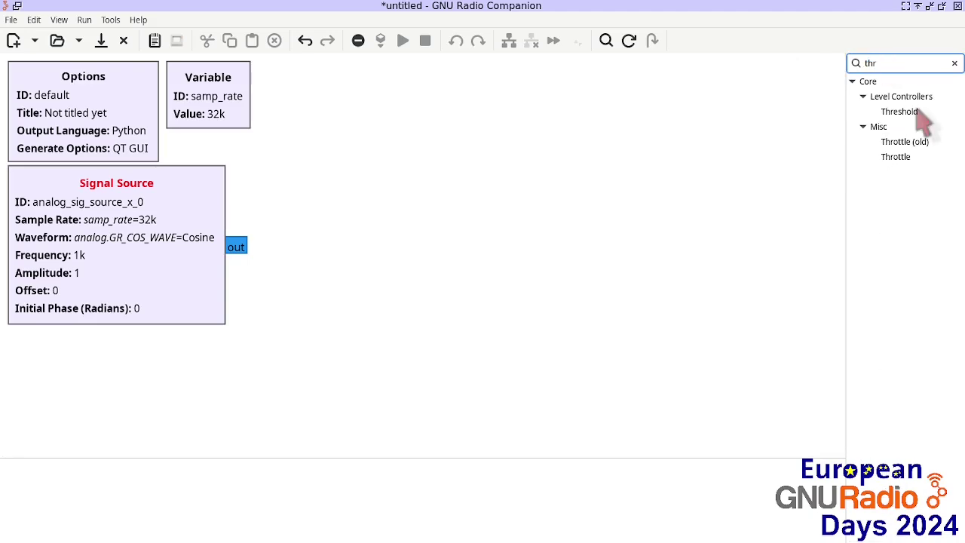
left_click_drag(897, 157, 398, 248)
left_click(236, 247)
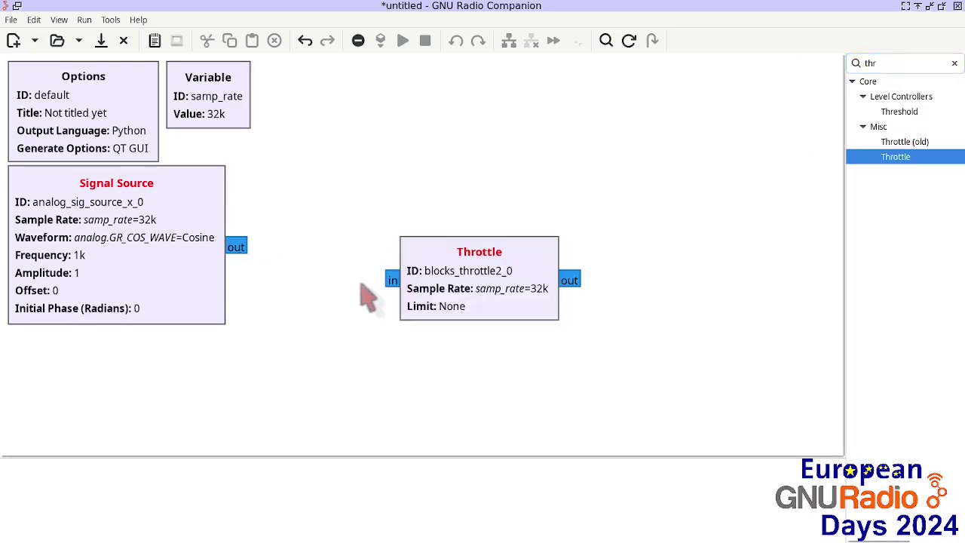
left_click_drag(393, 284, 301, 241)
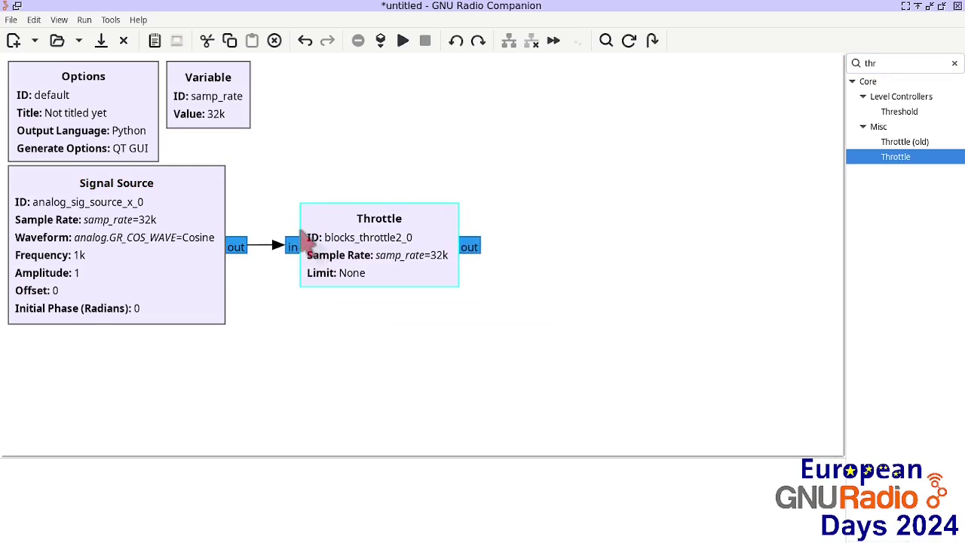
Add a QT GUI Time Sink beyond the Throttle and connect the Throttle's output to it.
left_click(884, 64)
type("time")
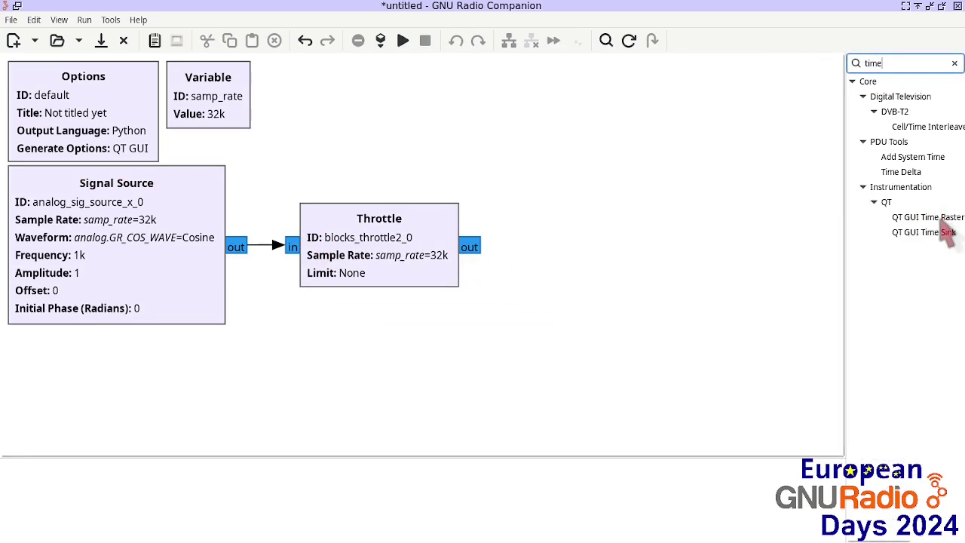
left_click_drag(948, 236, 694, 134)
left_click(642, 188)
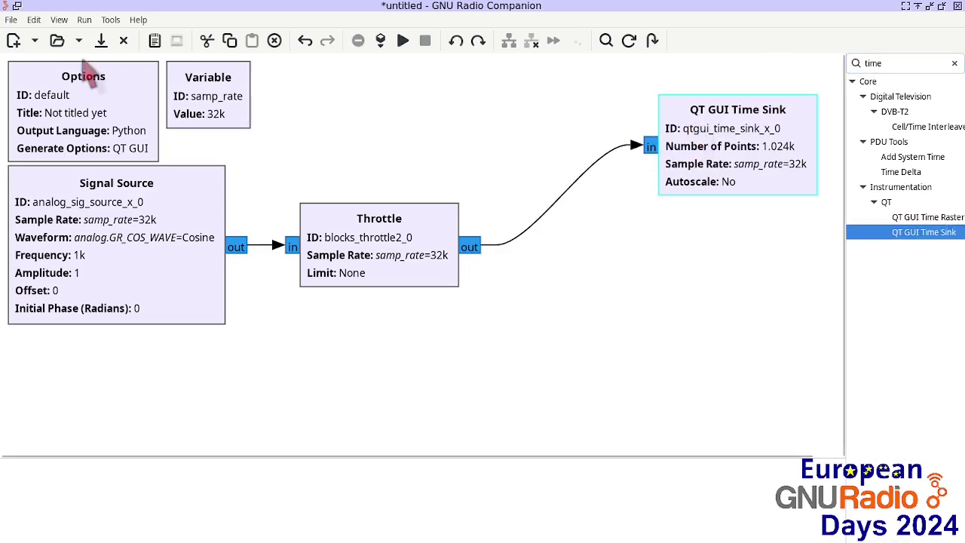
Save the flow graph under a new name as /tmp/tx.grc.
left_click(11, 21)
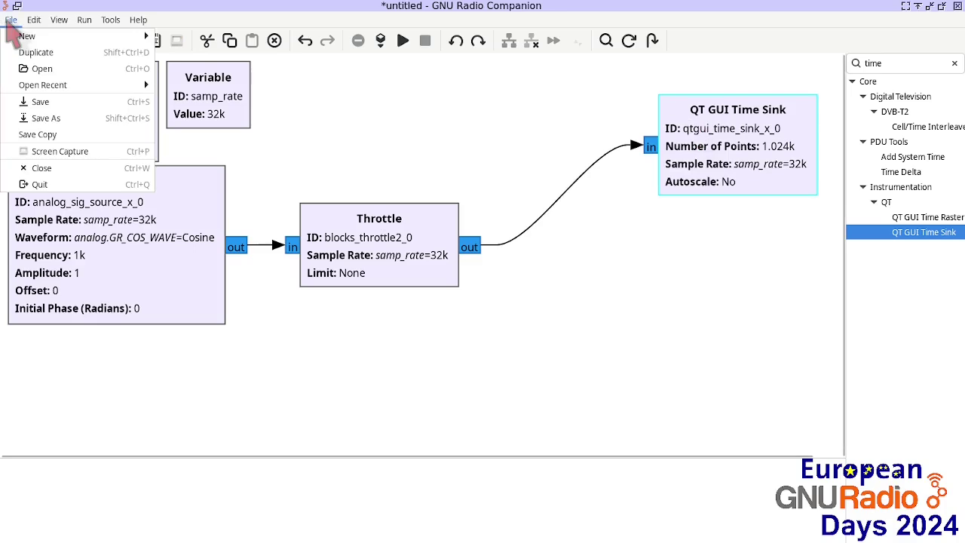
left_click(43, 119)
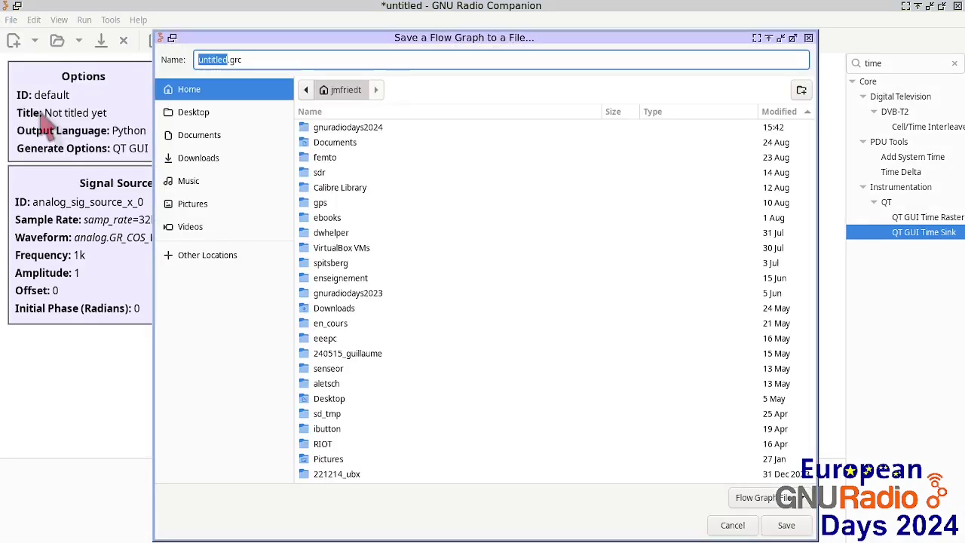
type("/tmp/t")
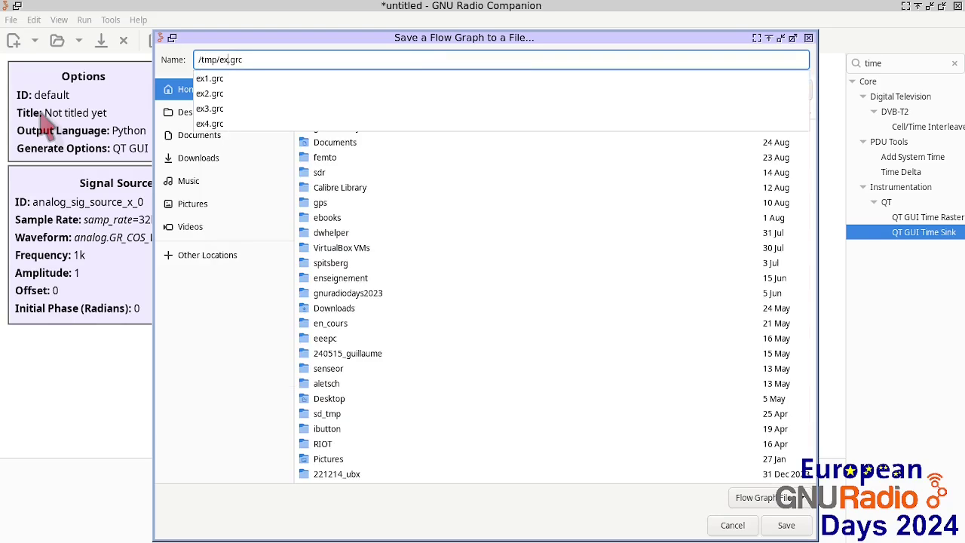
type("x")
key("Return")
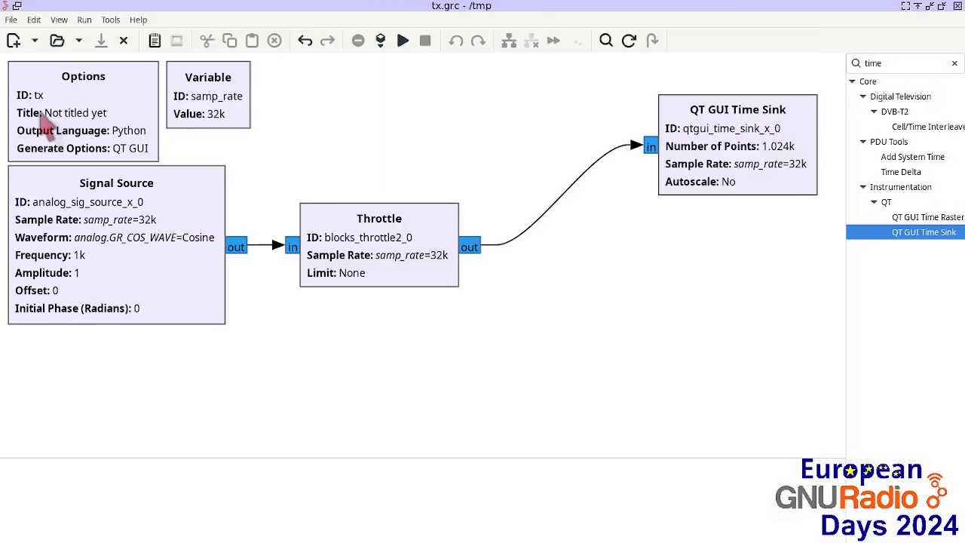
Run the flow graph, enlarge the time plot window to examine the signal, and close it.
left_click(400, 43)
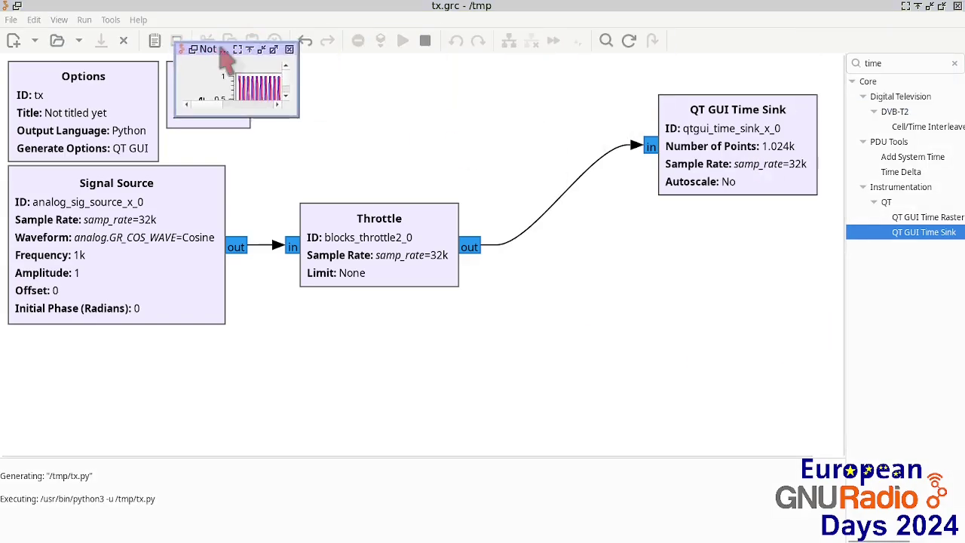
left_click_drag(289, 106, 891, 419)
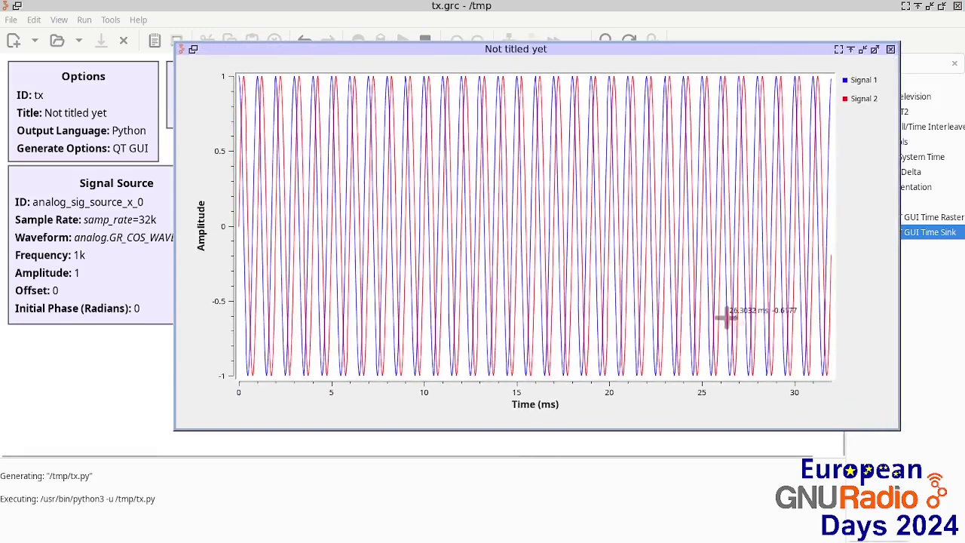
left_click(891, 49)
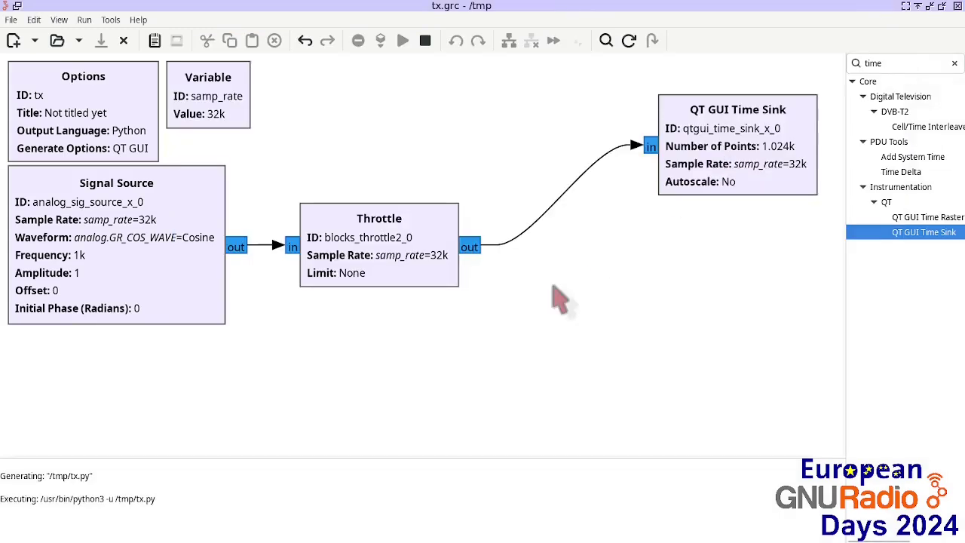
Move the Throttle block closer to the Signal Source and shift the QT GUI Time Sink up level with the Options block.
left_click(321, 260)
mouse_move(316, 260)
left_mouse_down()
mouse_move(305, 258)
mouse_move(316, 248)
left_mouse_up()
left_click_drag(709, 164, 692, 131)
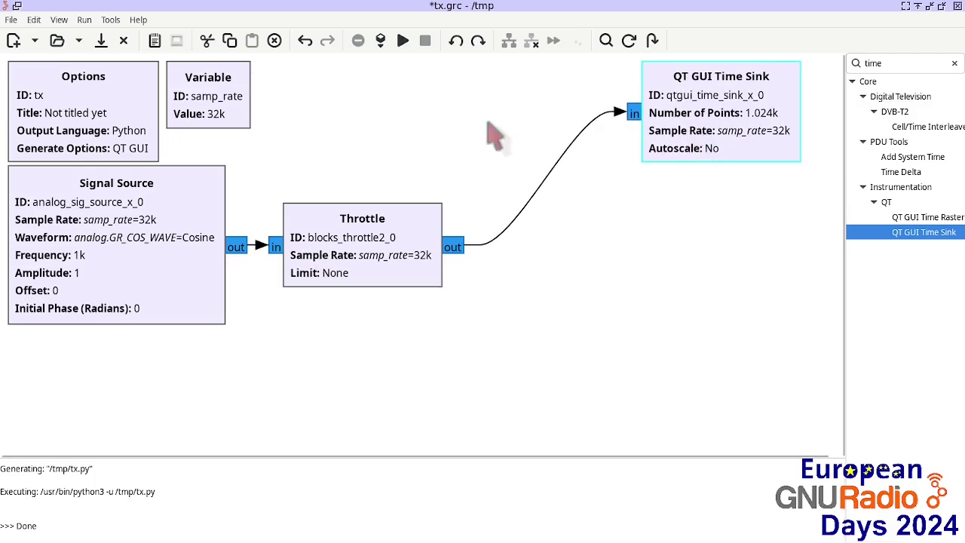
Search the block library for zmq and place a ZMQ PUB Sink just below the QT GUI Time Sink.
left_click(874, 63)
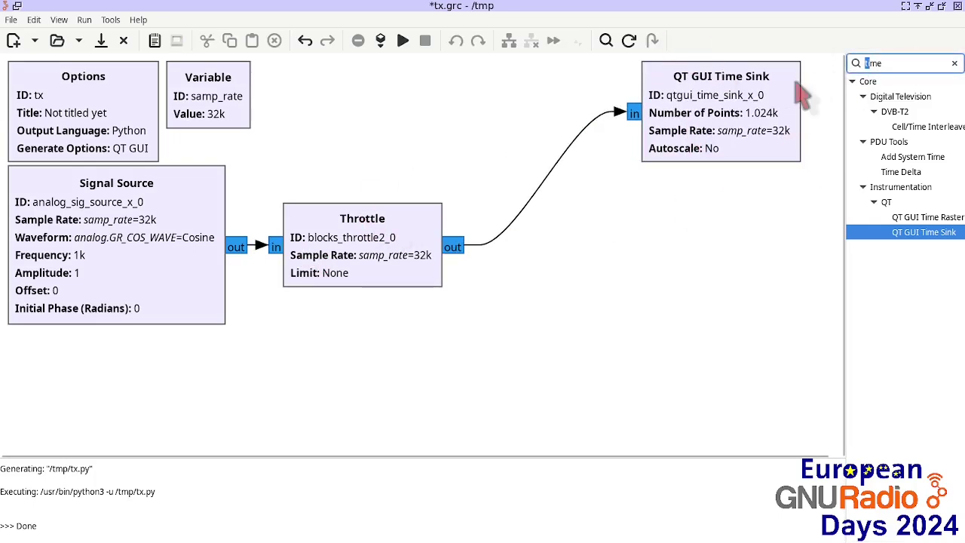
key("ctrl+a")
key("BackSpace")
type("zm")
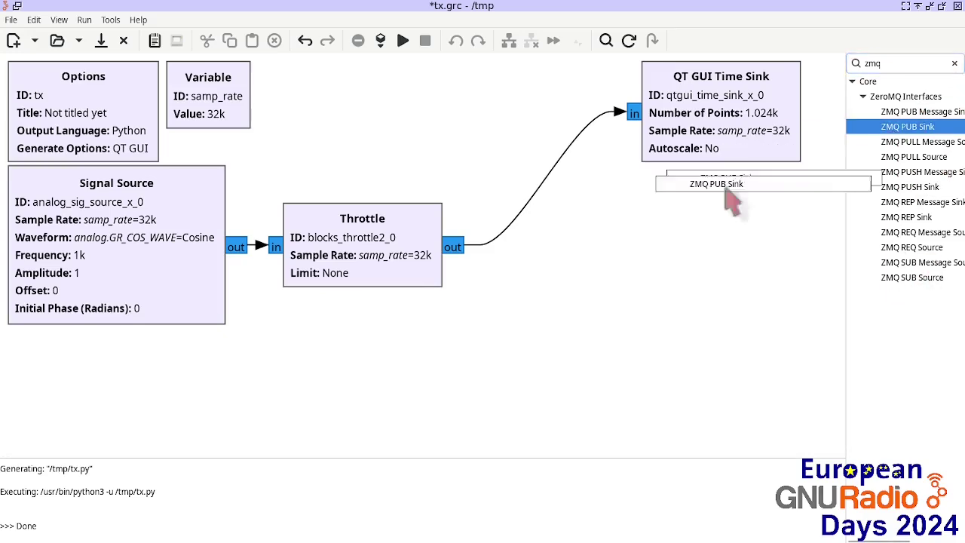
left_click_drag(923, 128, 765, 185)
left_click_drag(764, 185, 700, 200)
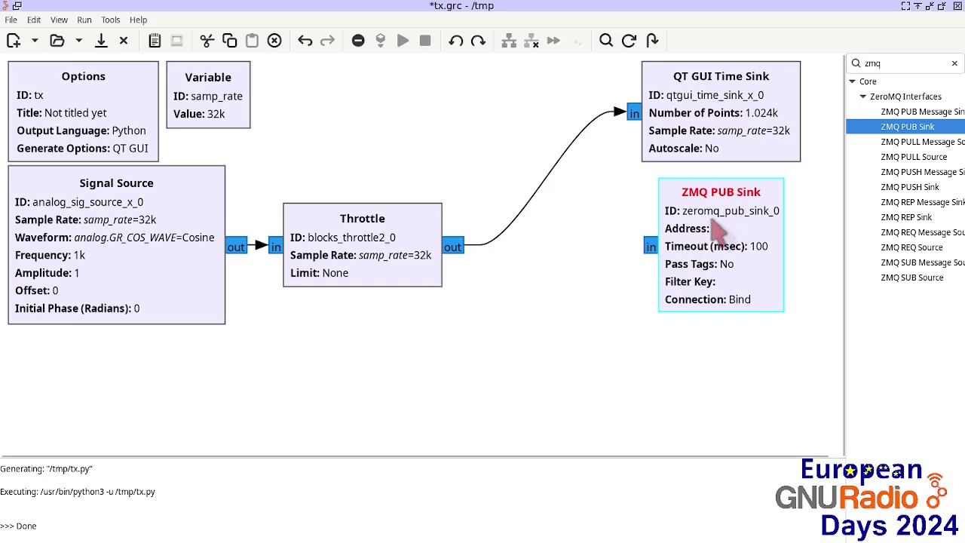
left_click_drag(716, 231, 716, 222)
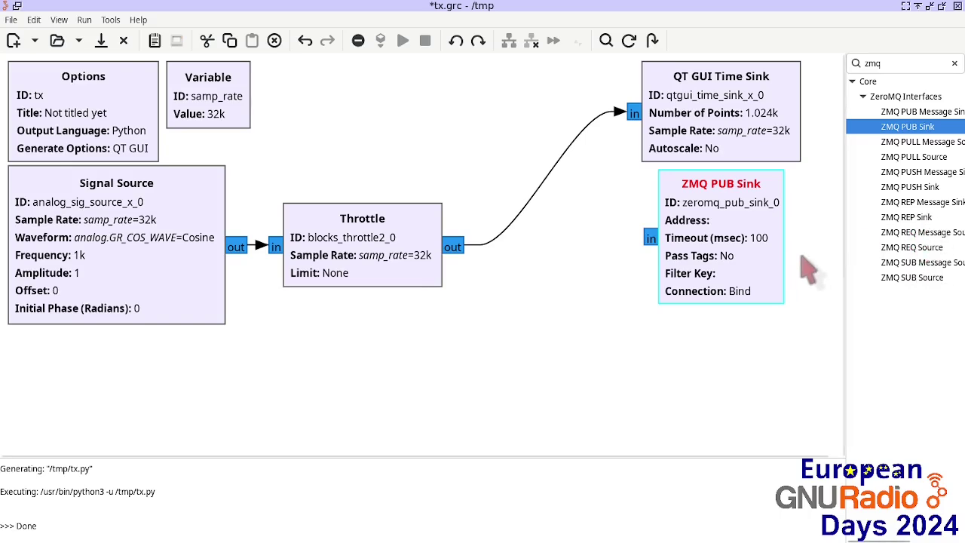
Connect the Throttle's output to the ZMQ PUB Sink and move the sink level with the Throttle.
left_click(457, 247)
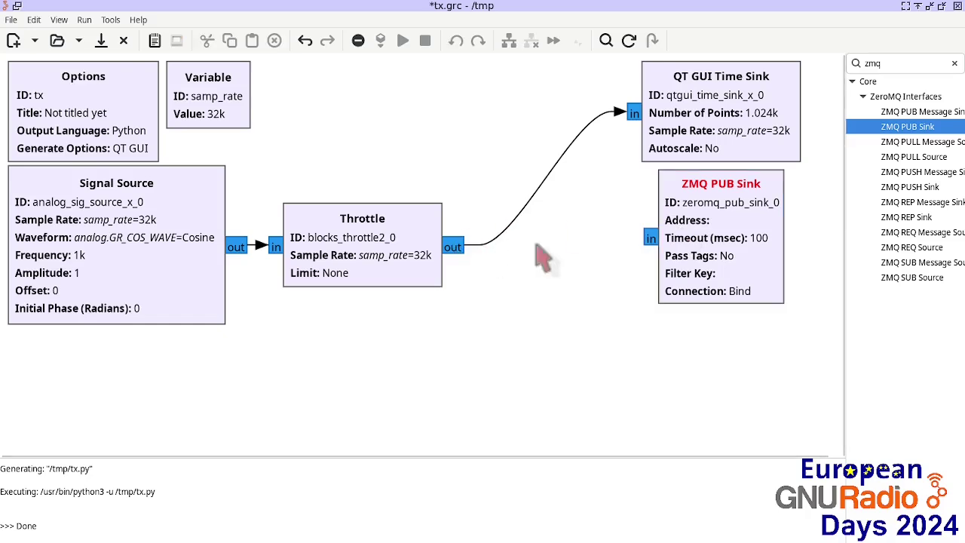
left_click(651, 249)
left_click_drag(675, 255, 628, 270)
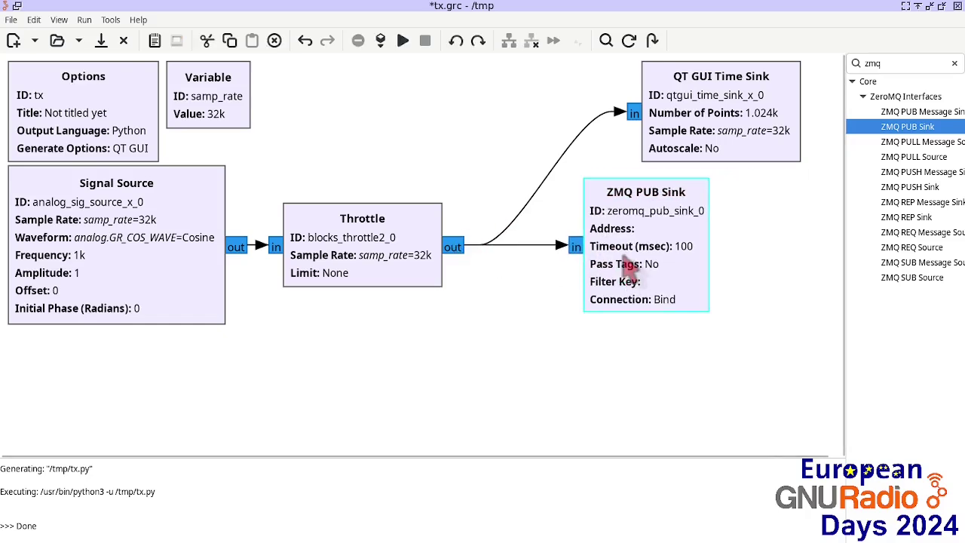
Set the ZMQ PUB Sink's address to tcp://127.0.0.1:4242.
double_click(637, 262)
left_click(422, 239)
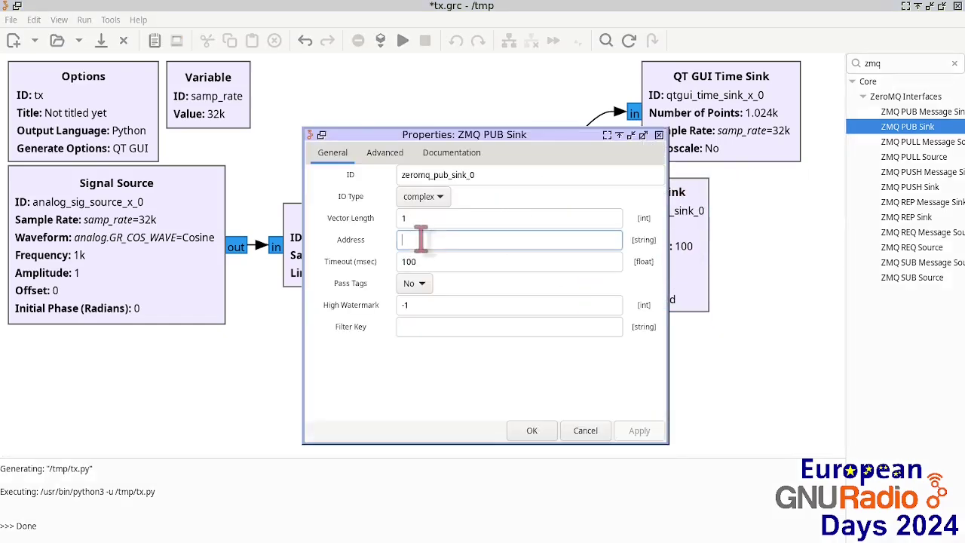
type("tcp:")
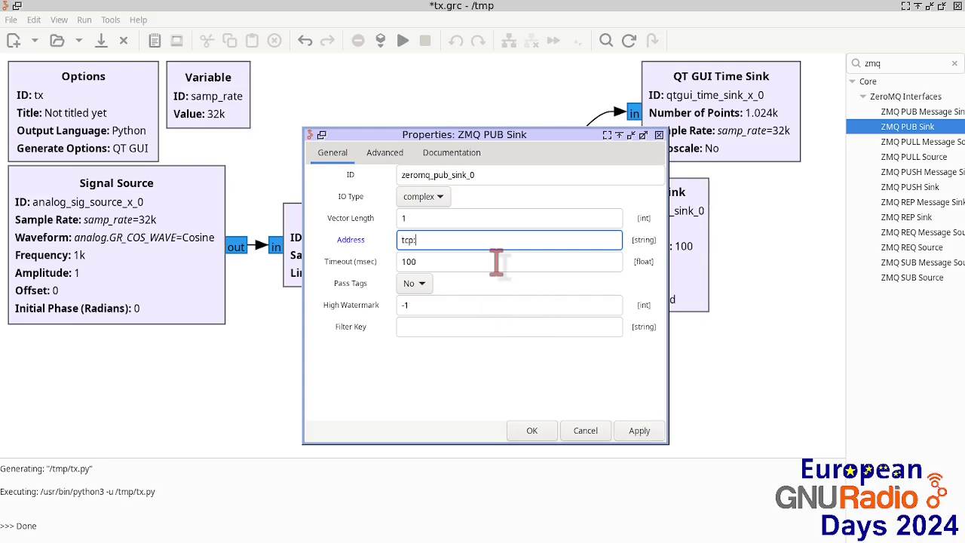
type("//12")
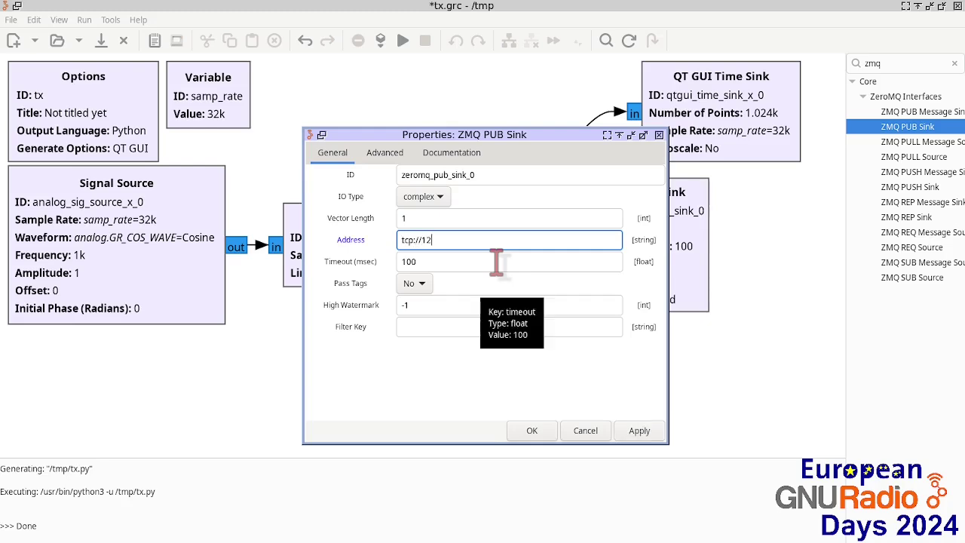
type("7.0.01")
key("Left")
type(".")
key("Right")
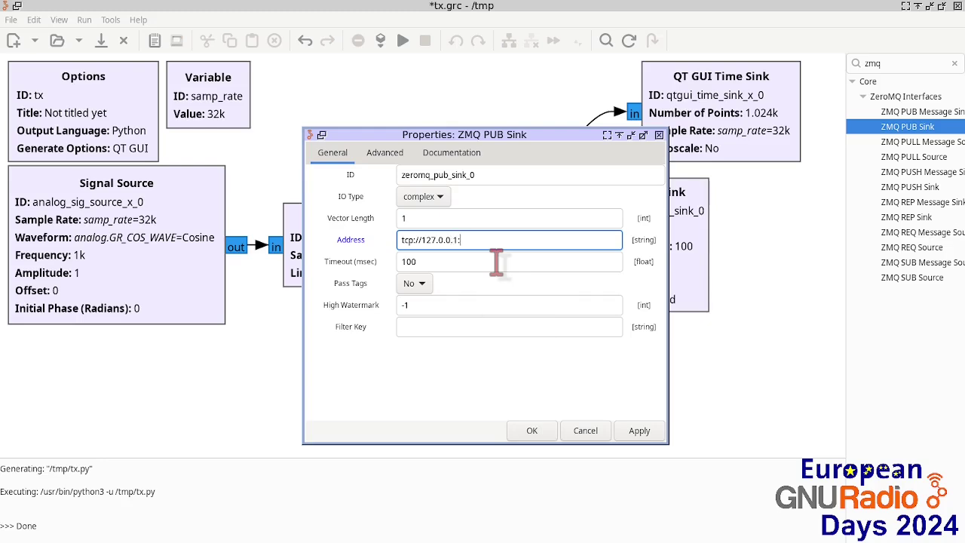
type(":4242")
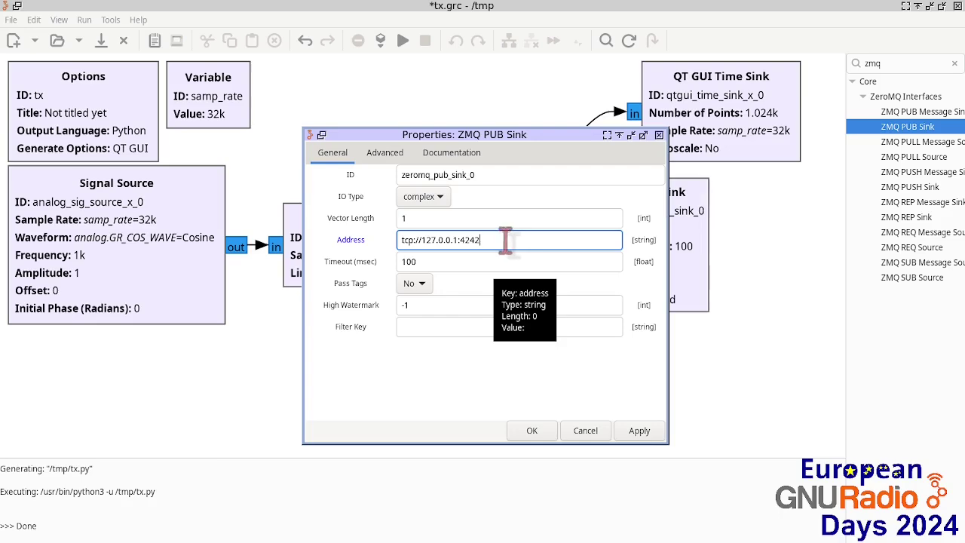
left_click(532, 430)
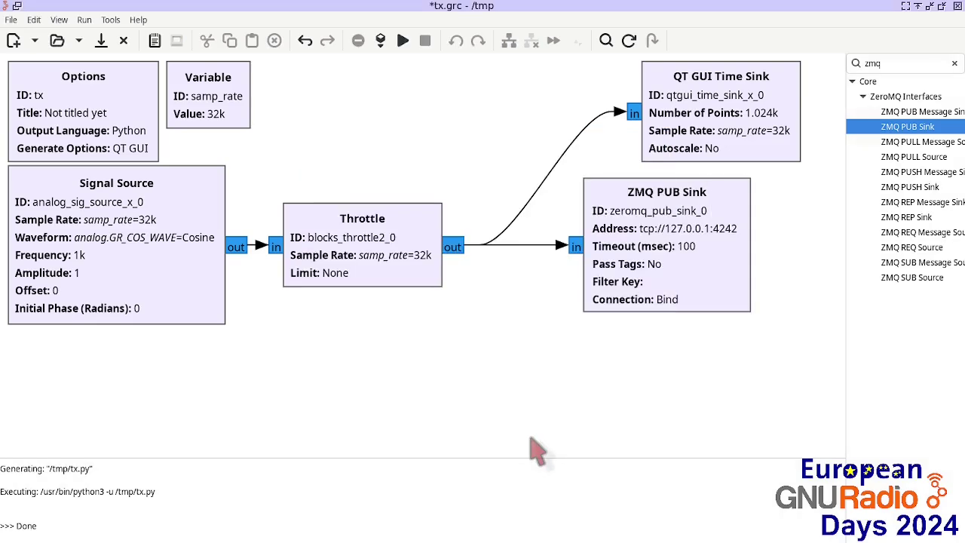
Run the flow graph again, enlarge the plot window and zoom in on the waveforms near 20 ms, and close it.
left_click(402, 40)
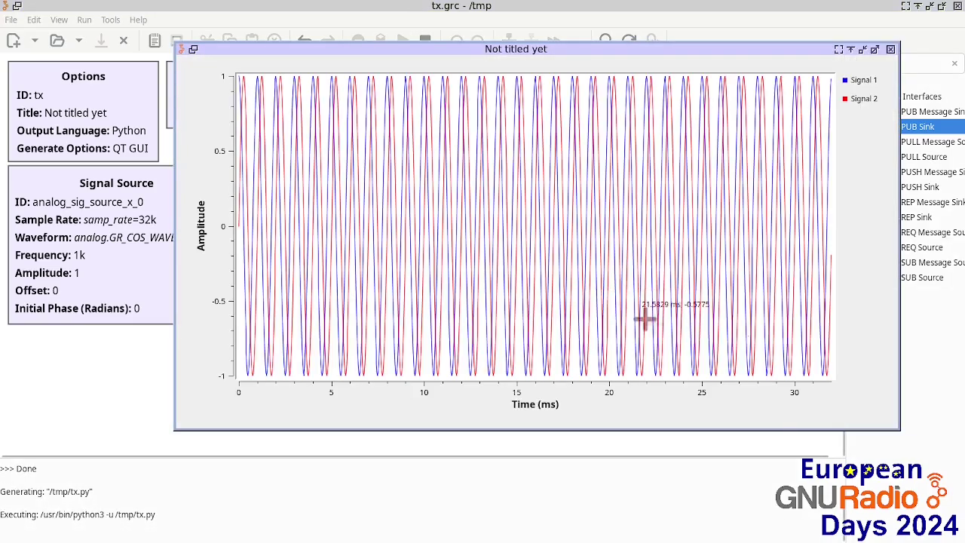
left_click_drag(175, 430, 24, 469)
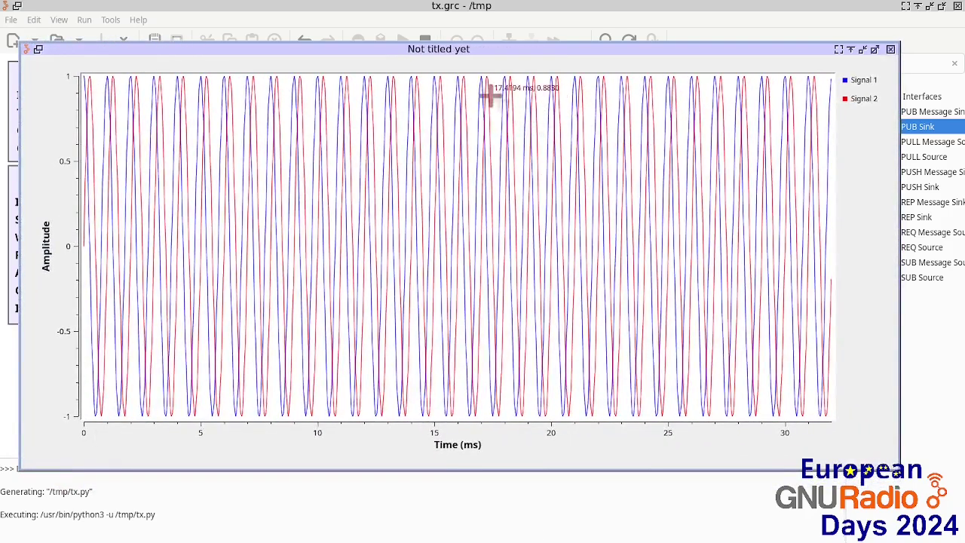
left_click_drag(501, 92, 729, 66)
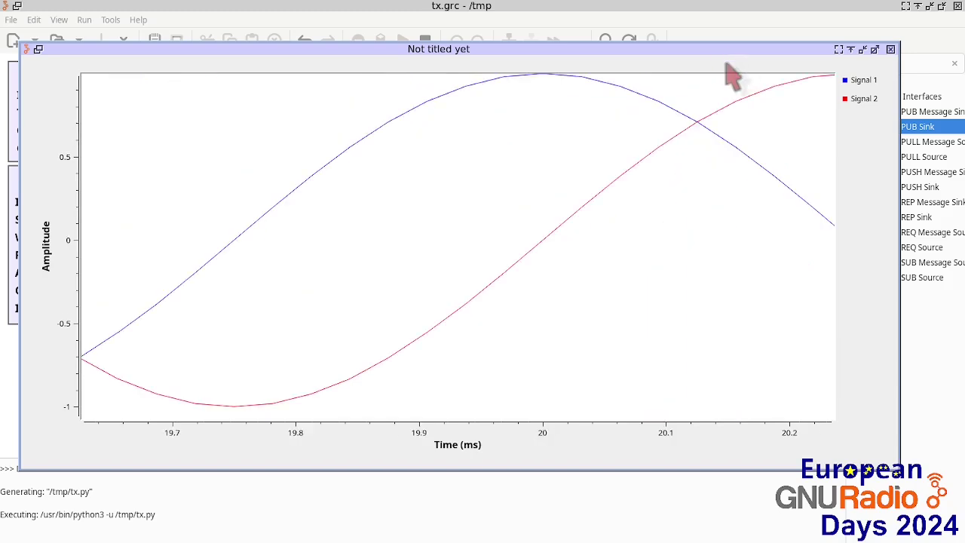
left_click(891, 50)
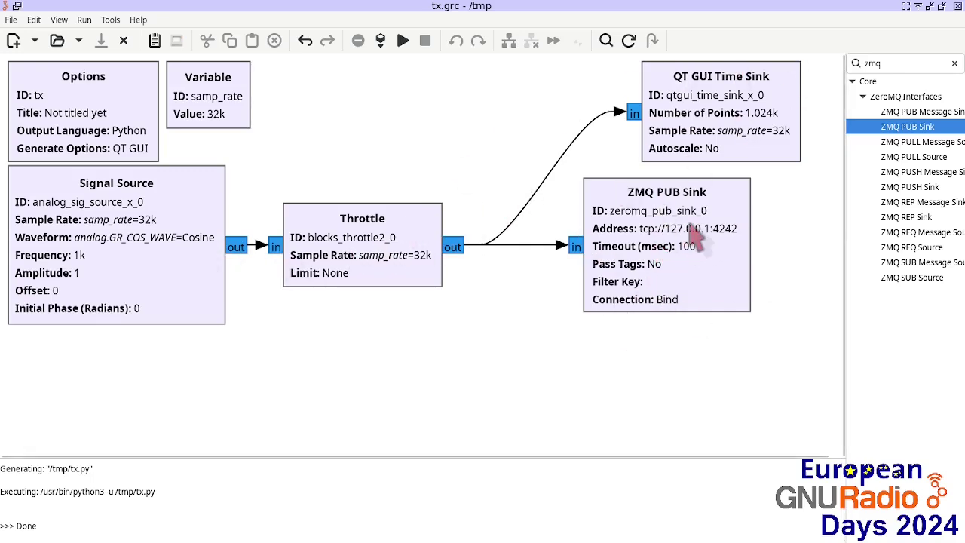
Shift the ZMQ PUB Sink slightly away from the Throttle, search for range and place a QT GUI Range beside the samp_rate Variable.
left_click_drag(693, 238, 719, 238)
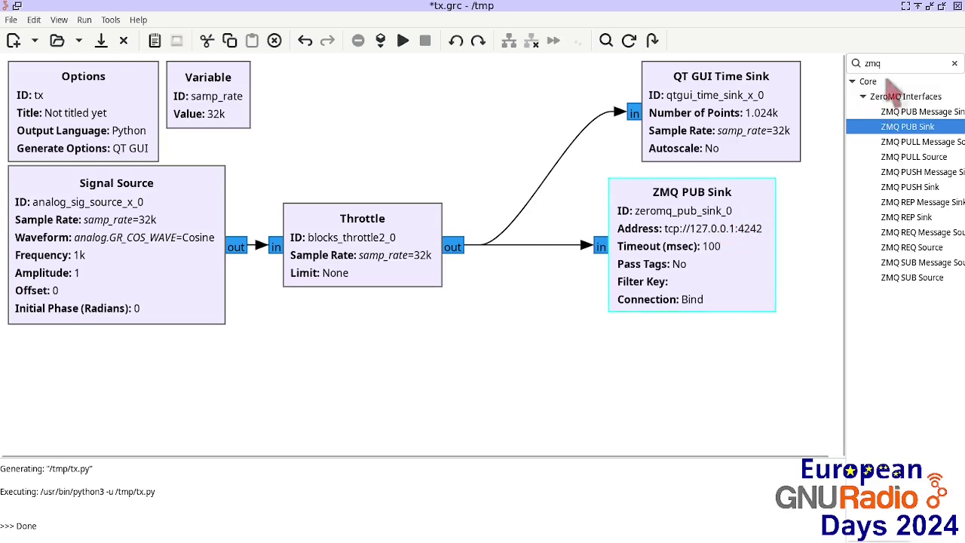
key("ctrl+f")
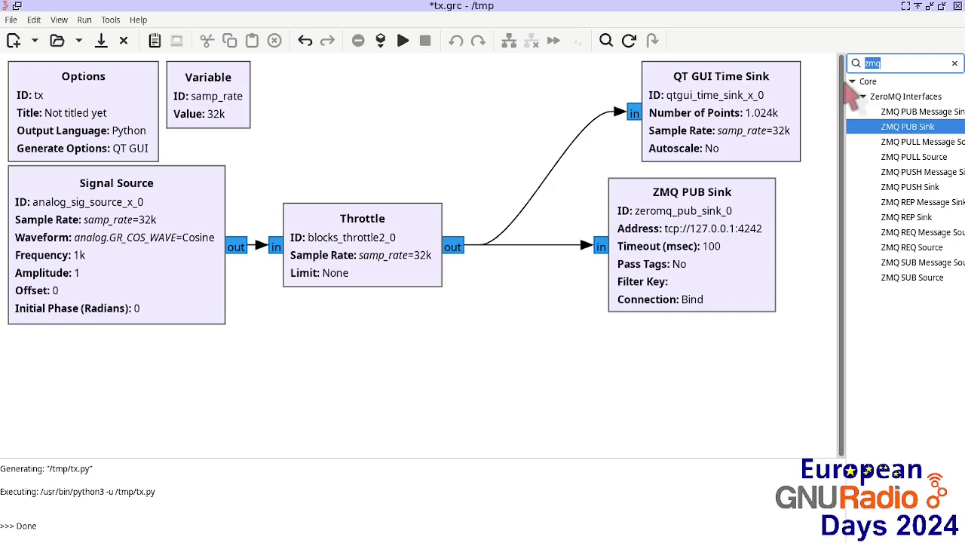
type("range")
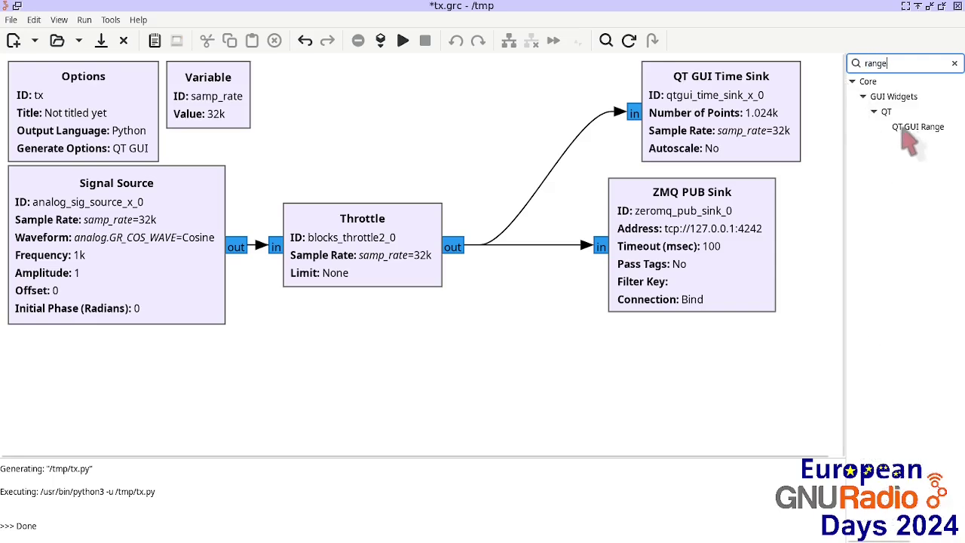
left_click_drag(910, 139, 392, 162)
left_click_drag(362, 125, 291, 91)
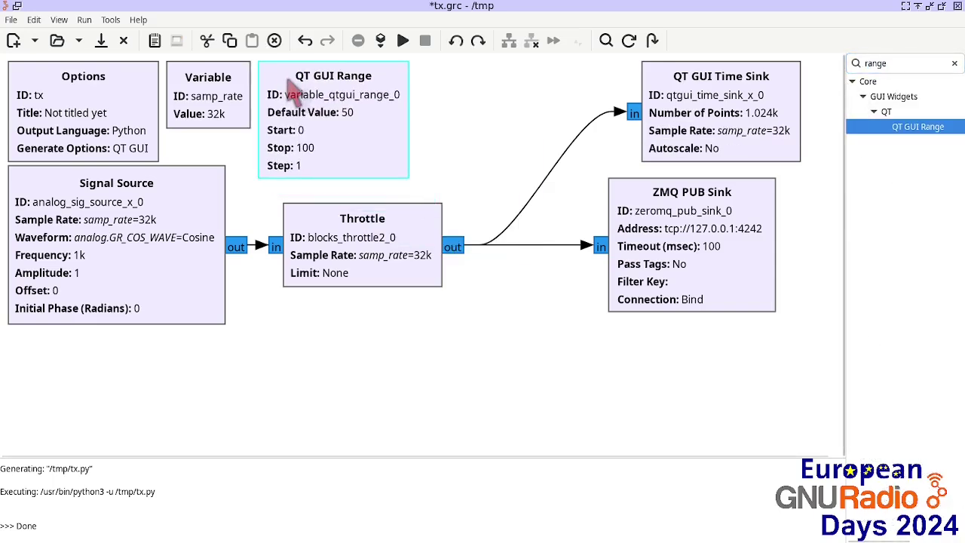
Configure the QT GUI Range with ID freq, default value 1000 and stop value samp_rate/2.
double_click(290, 90)
double_click(555, 175)
type("freq")
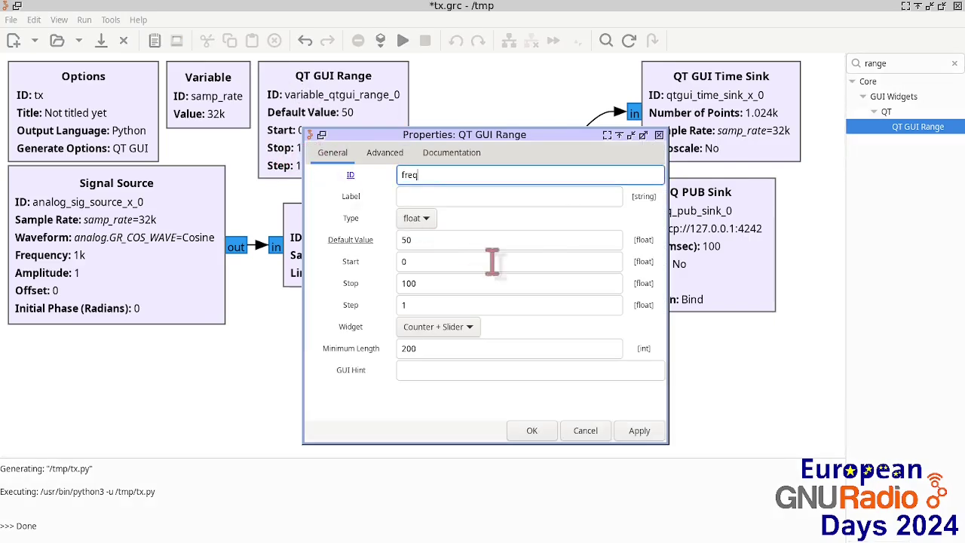
double_click(448, 283)
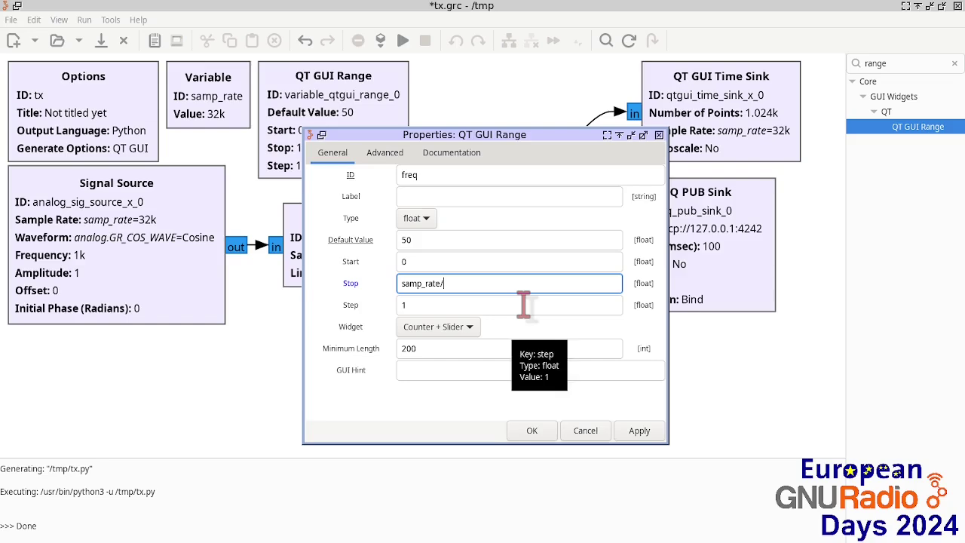
left_click(432, 263)
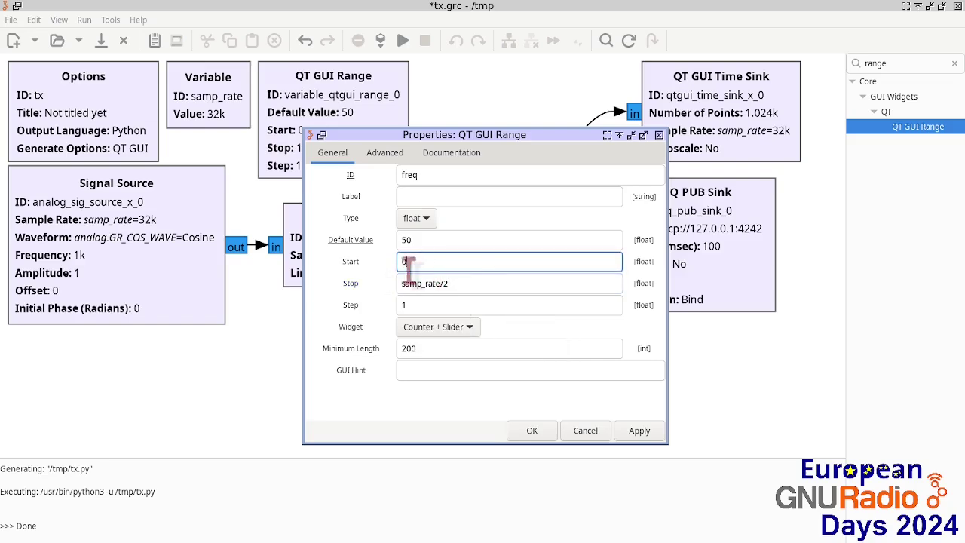
key("shift+Tab")
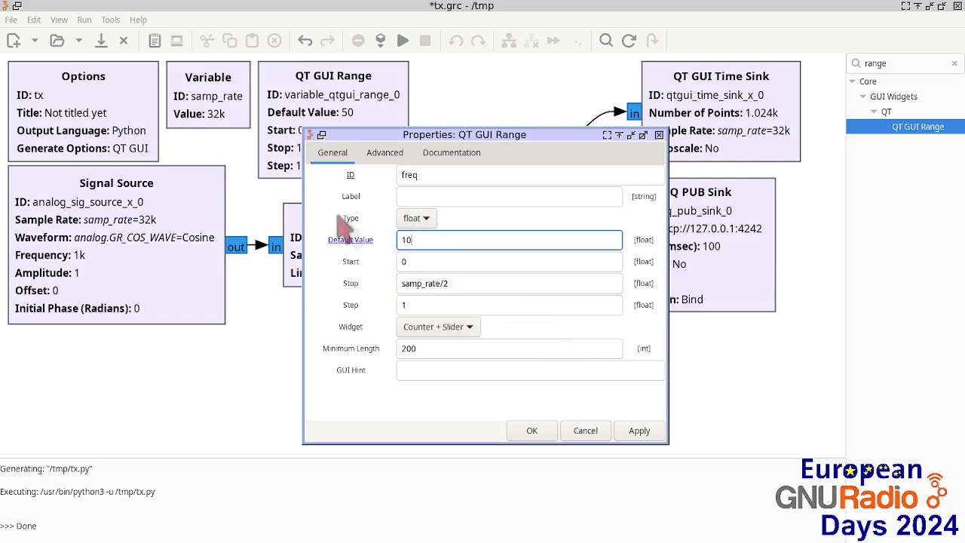
key("Return")
Set the Signal Source's frequency to freq and test-run the flow graph with the freq slider lowered to 0, closing the plot.
double_click(194, 282)
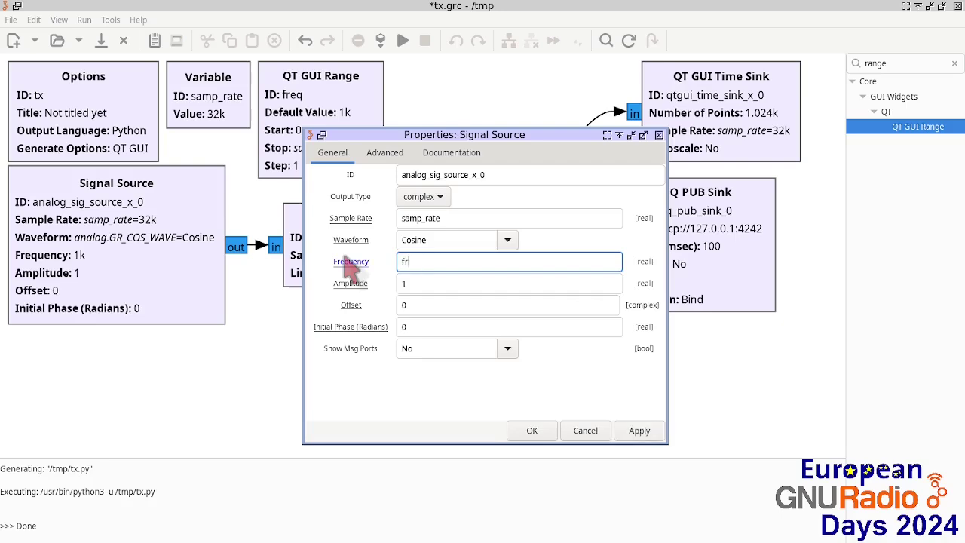
key("Return")
left_click(403, 41)
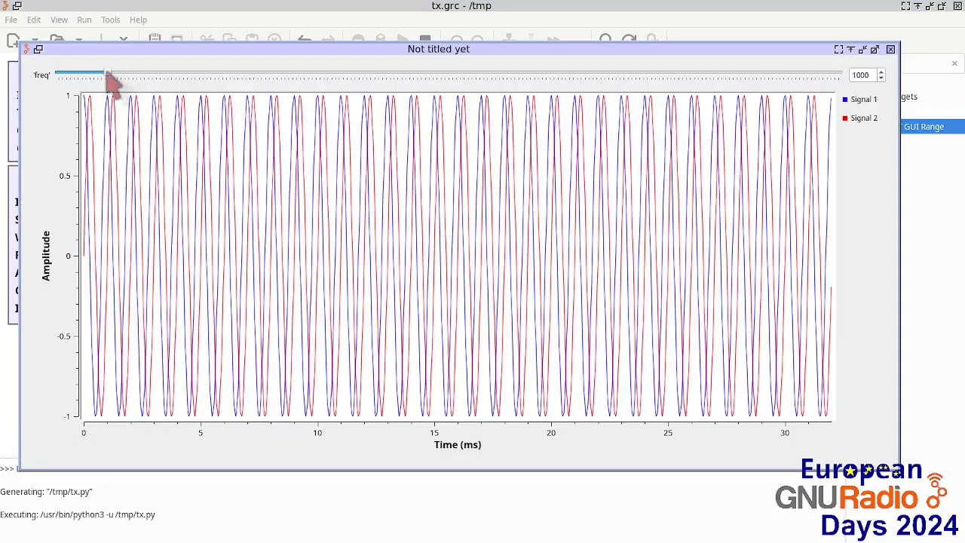
left_click_drag(107, 74, 57, 75)
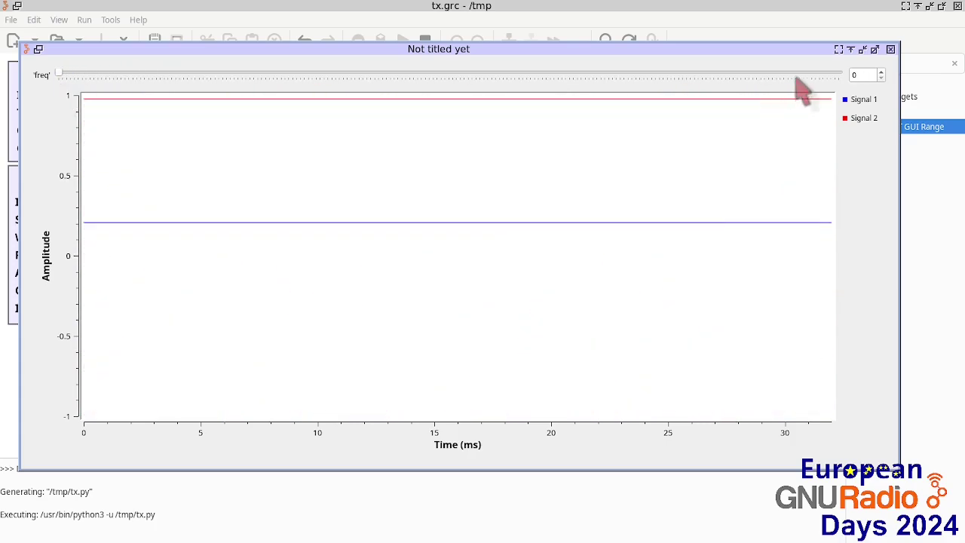
left_click(890, 49)
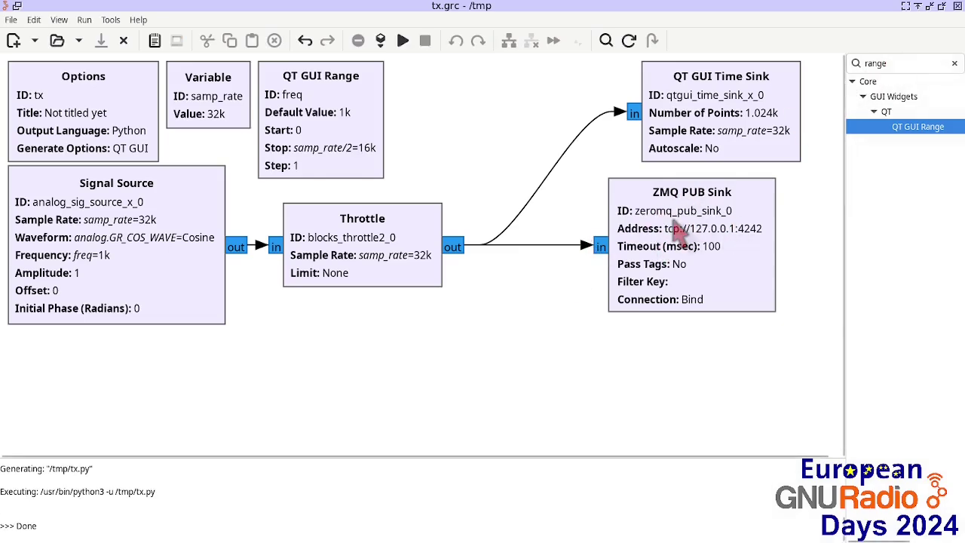
Create a new QT GUI flow graph and place a ZMQ SUB Source below its Options block.
left_click(12, 19)
mouse_move(27, 36)
left_click(188, 36)
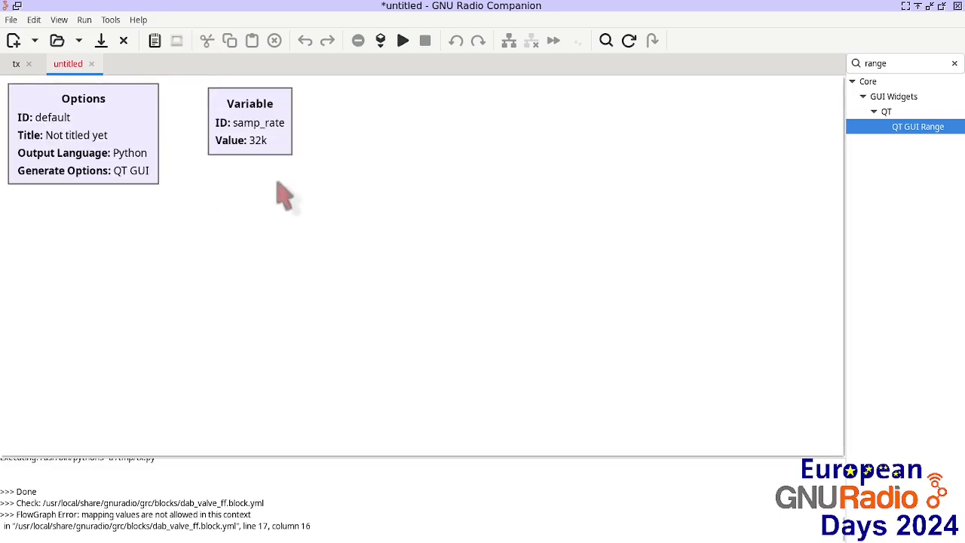
double_click(929, 66)
type("zmq")
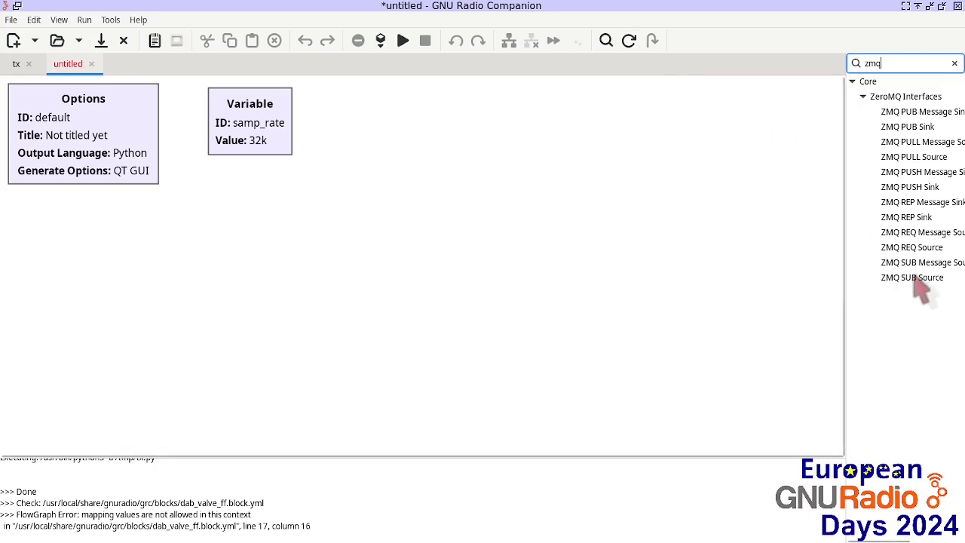
left_click_drag(915, 284, 96, 221)
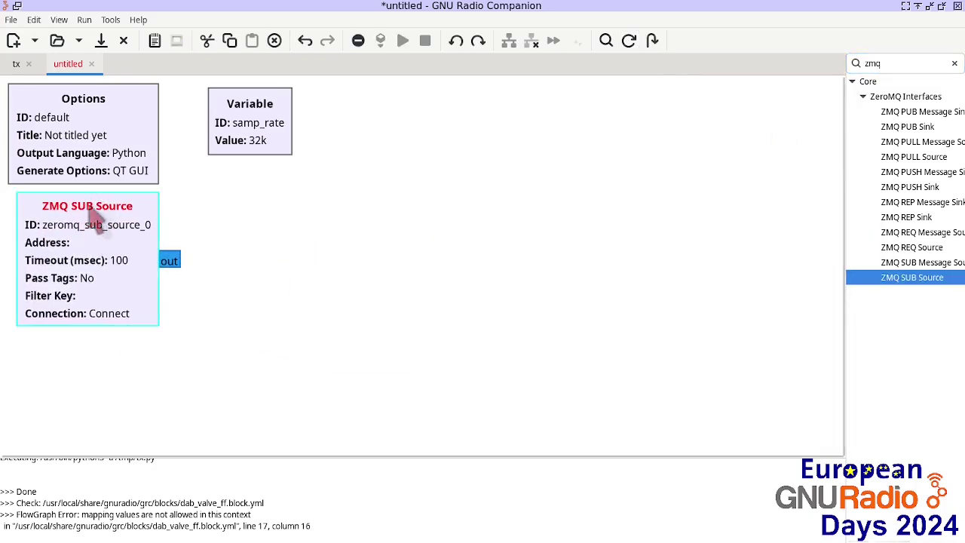
Set the ZMQ SUB Source's address to tcp://127.0.0.1:4242 and align the block under the Options block.
double_click(97, 260)
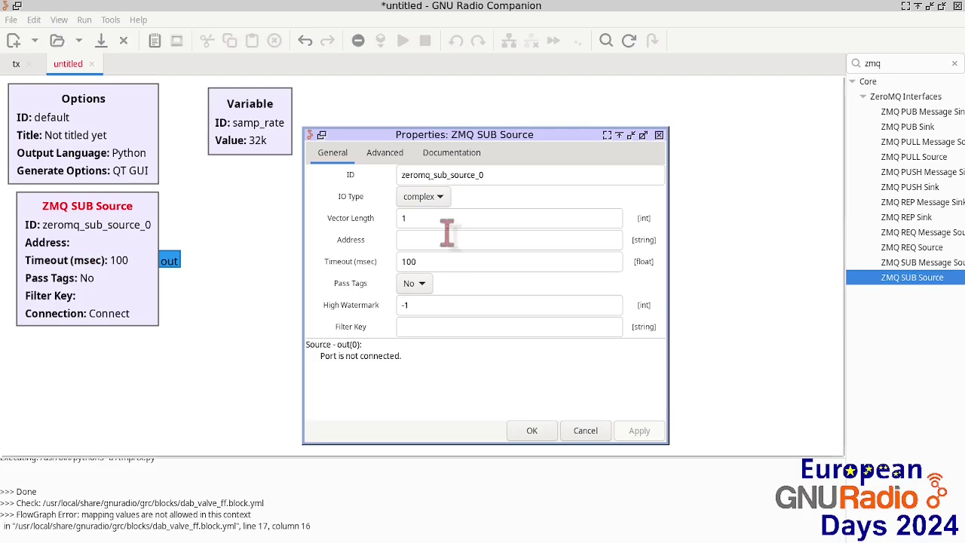
left_click(474, 241)
type("tcp:")
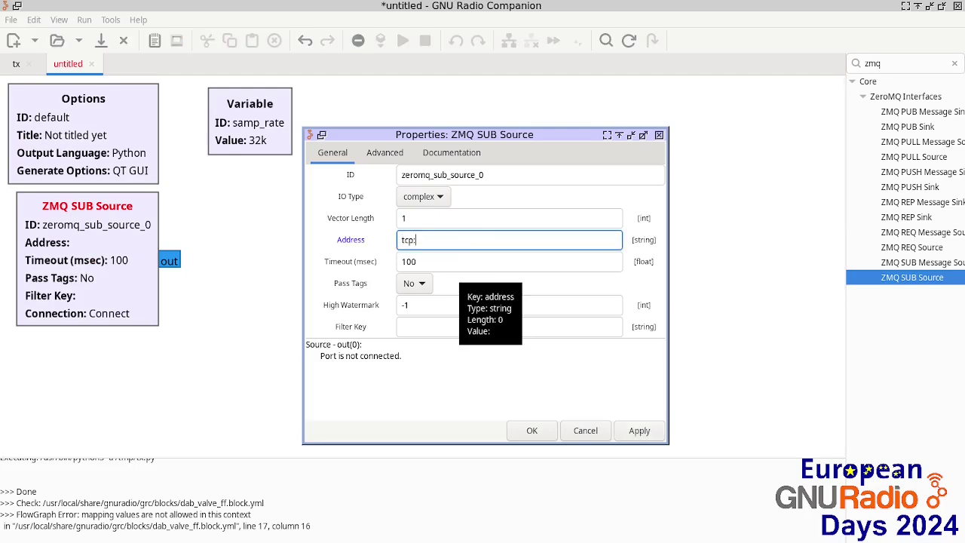
type("127.0.0")
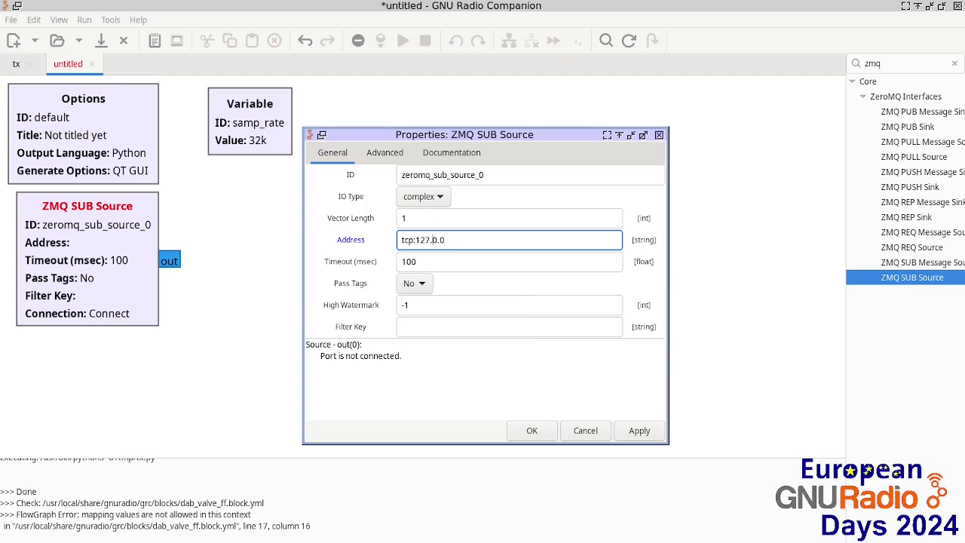
left_click(475, 247)
type(".1:4242")
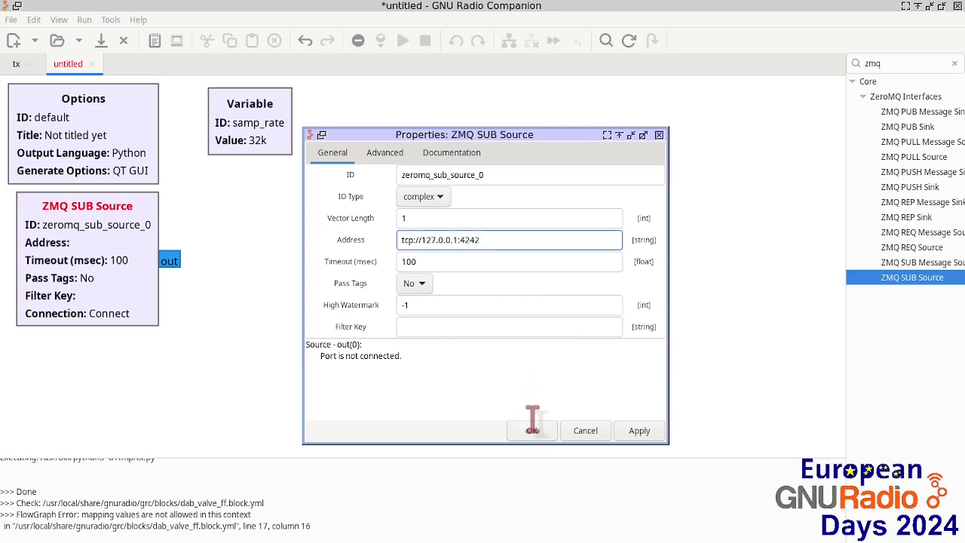
left_click(531, 430)
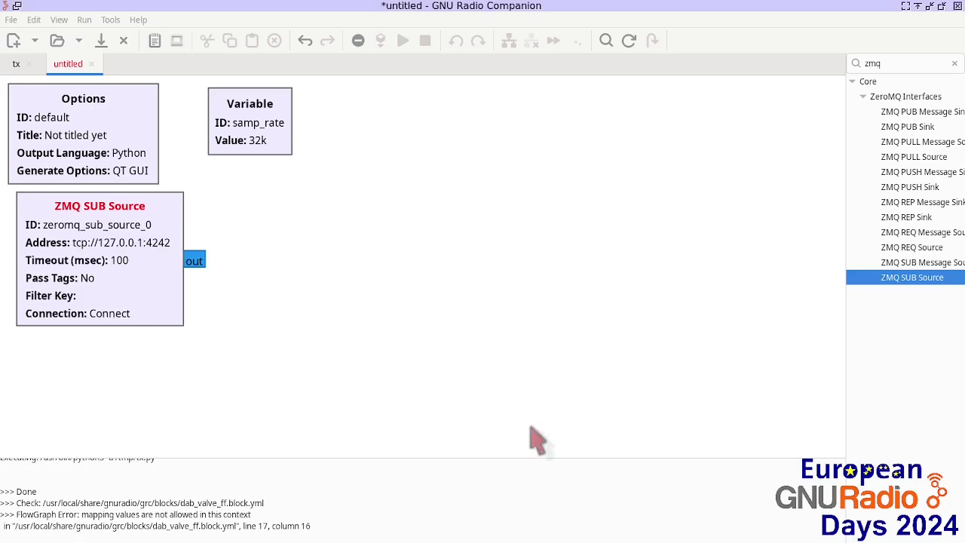
left_click_drag(127, 215, 119, 215)
Check the tx flow graph, and in the new one add a QT GUI Time Sink connected to the ZMQ SUB Source's output.
left_click(18, 64)
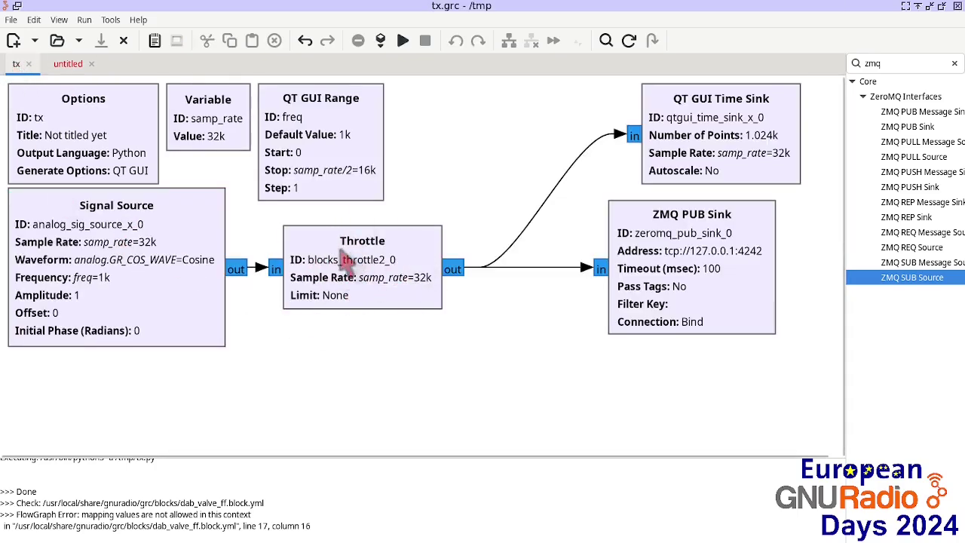
left_click(79, 64)
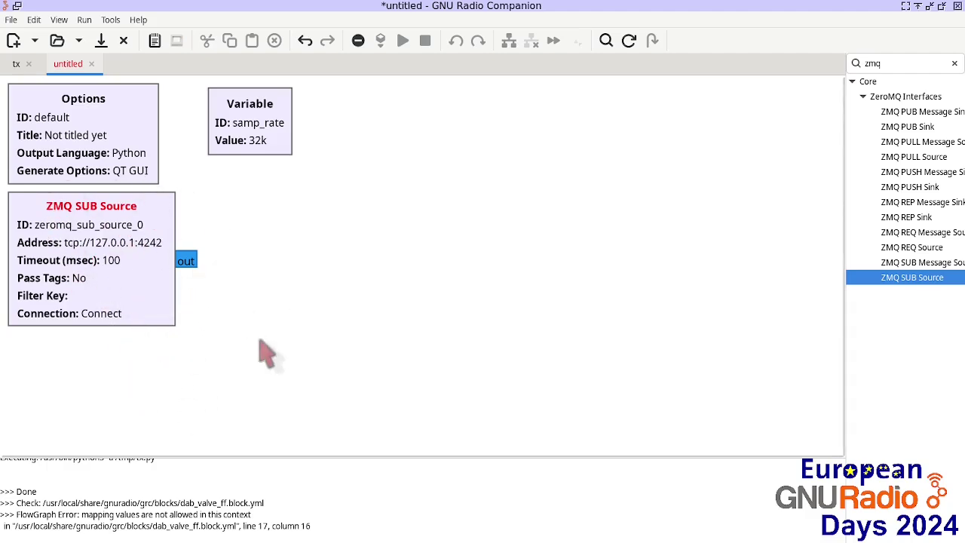
double_click(888, 63)
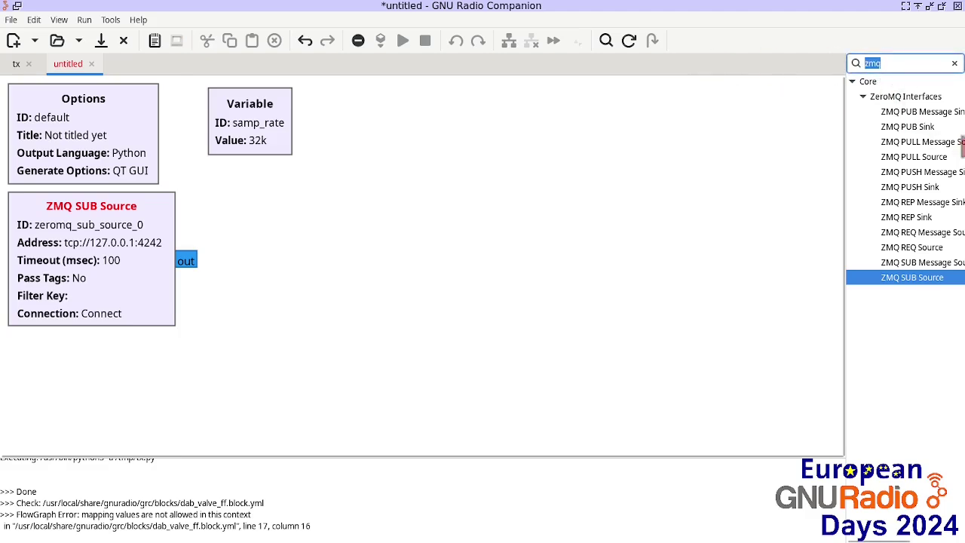
type("time")
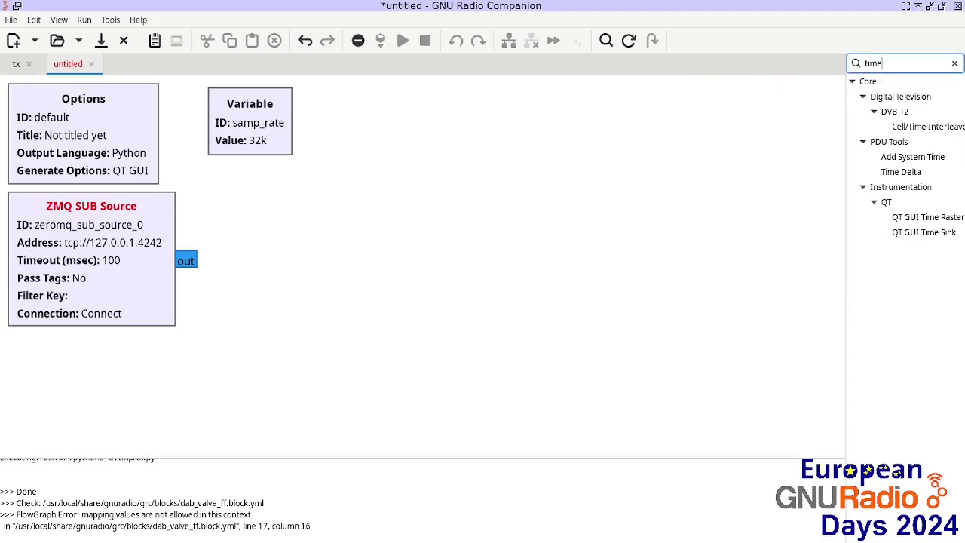
left_click_drag(927, 232, 397, 253)
left_click(185, 260)
left_click_drag(396, 293, 238, 266)
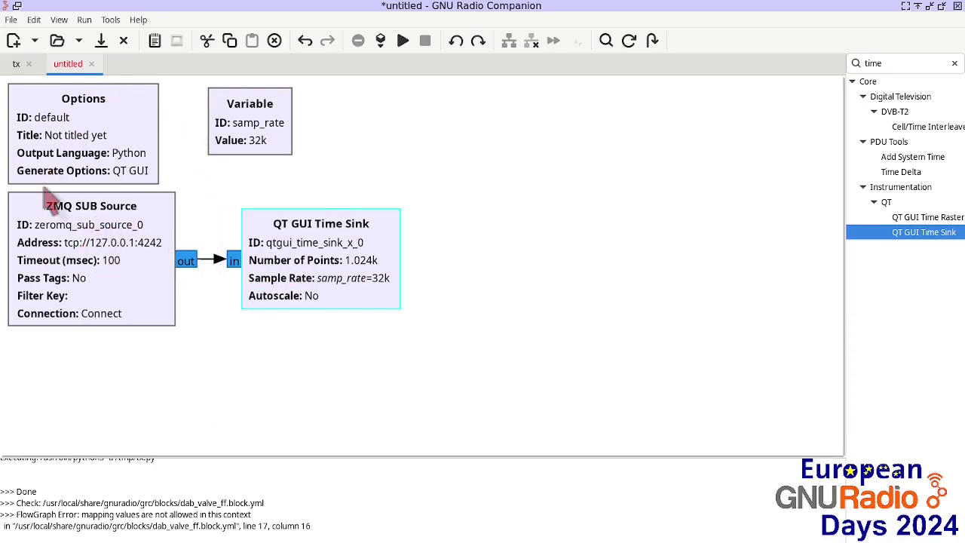
Save the new receiver flow graph as rx.grc in the Home folder.
left_click(10, 19)
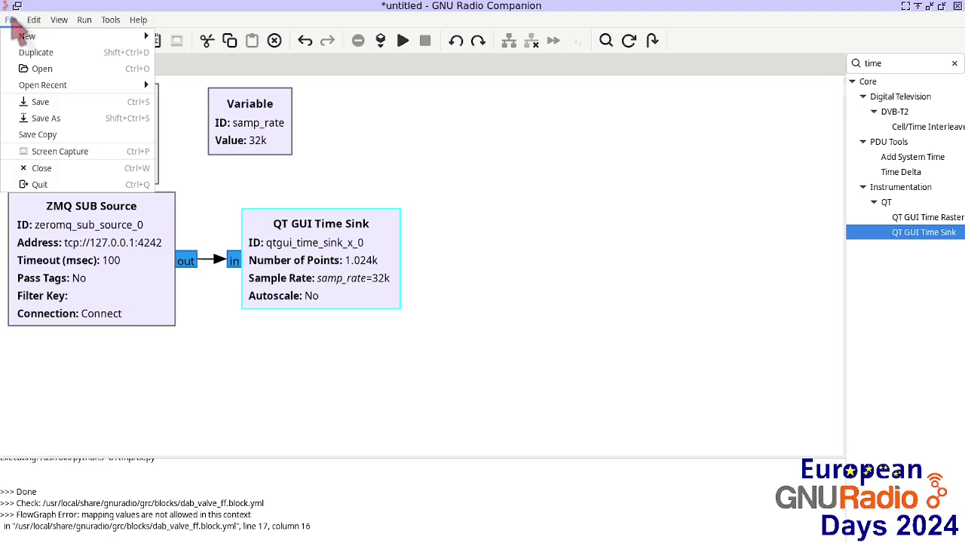
left_click(48, 123)
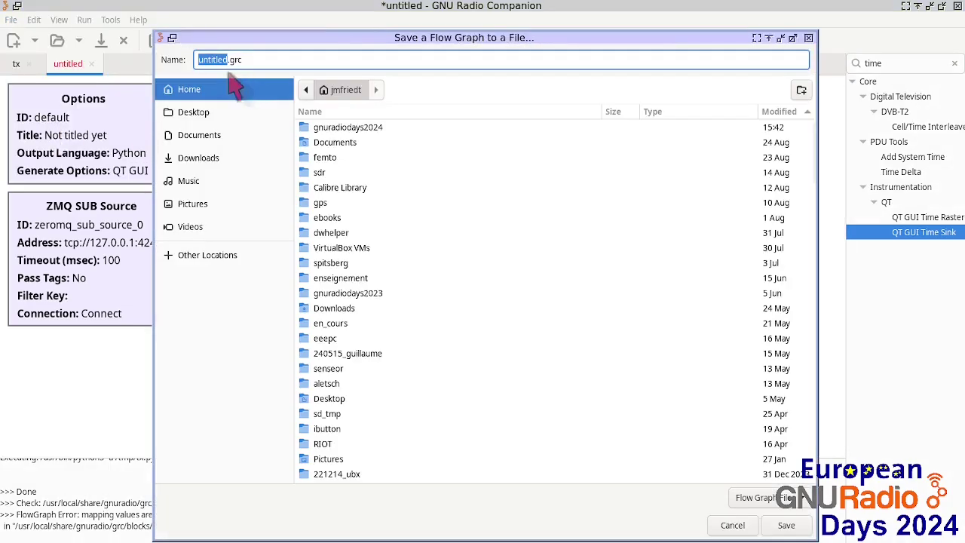
type("rx")
key("Return")
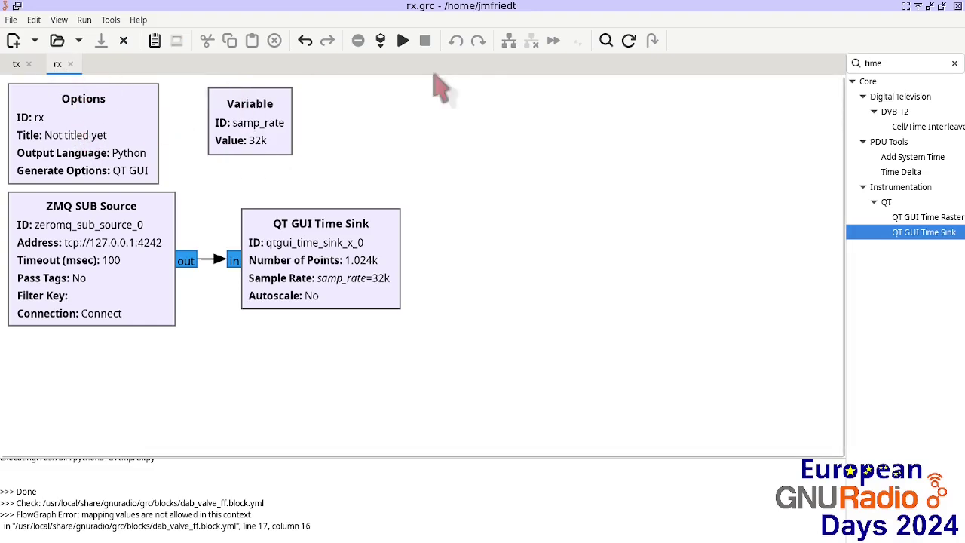
Run the rx flow graph and shrink and move its plot window clear of the receiver's blocks.
left_click(402, 40)
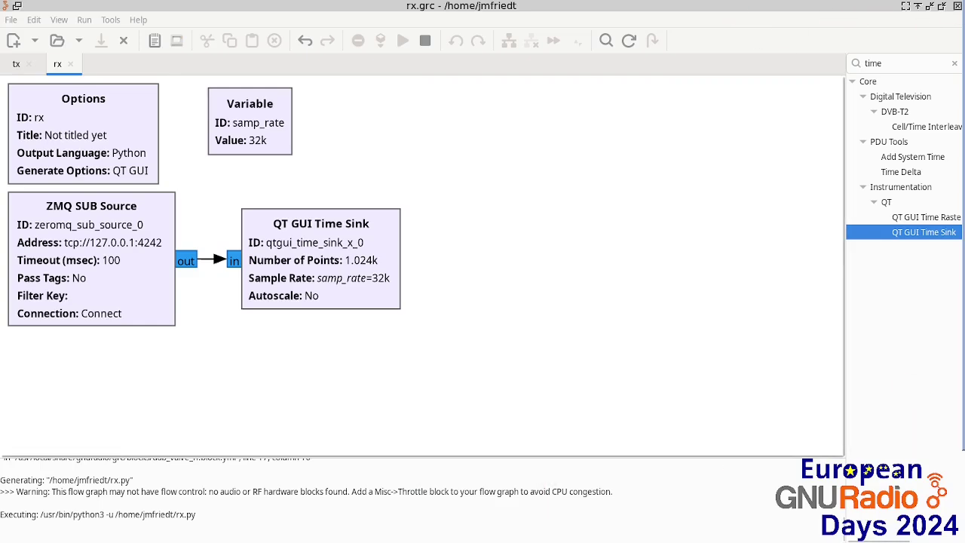
left_click_drag(868, 17, 609, 43)
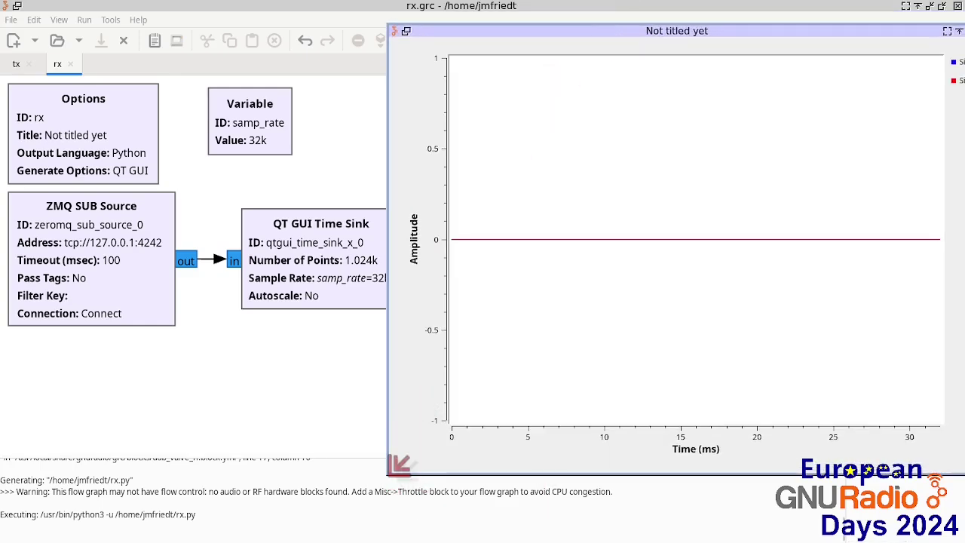
left_click_drag(400, 464, 558, 312)
left_click_drag(707, 30, 637, 23)
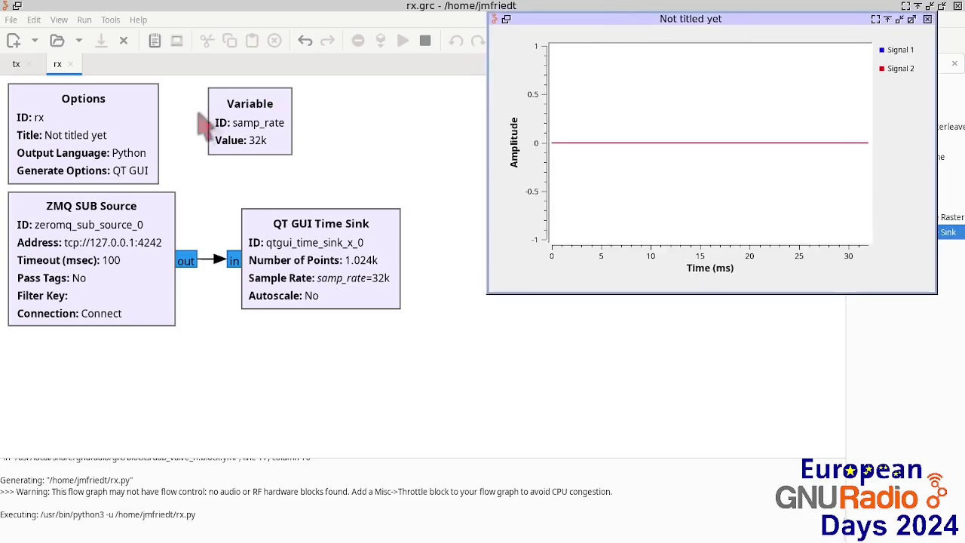
Run the tx flow graph with its plot window shrunk clear of the receiver's plot, and lower freq to 220.
left_click(29, 67)
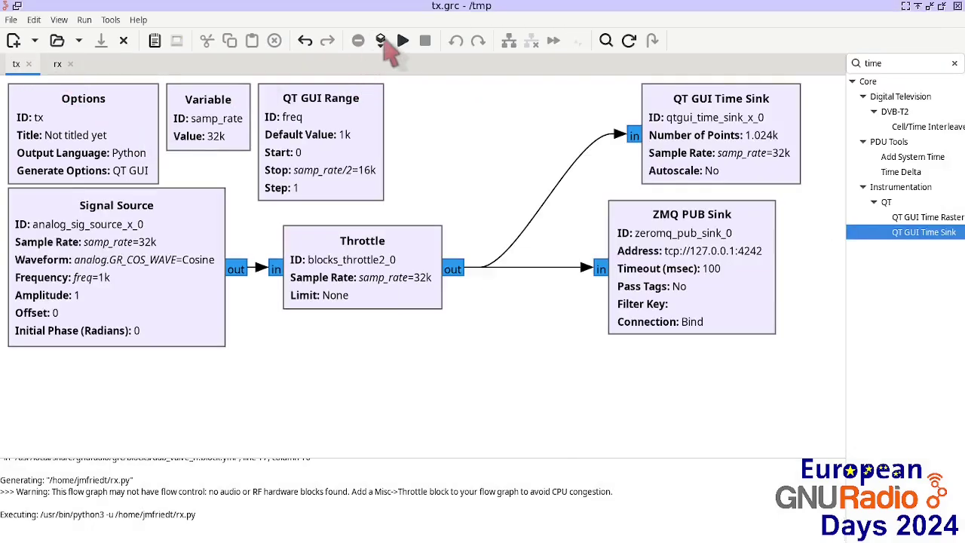
left_click(403, 40)
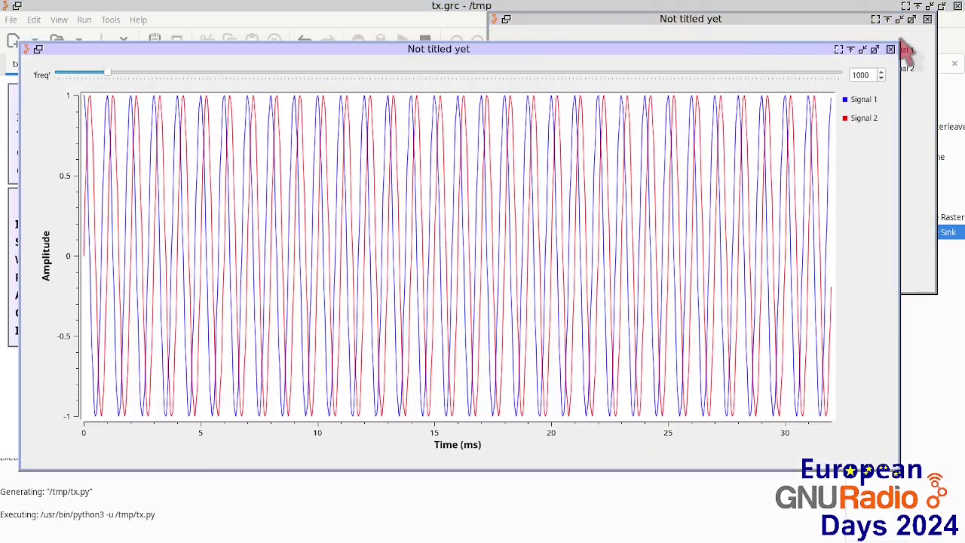
left_click_drag(907, 52, 476, 265)
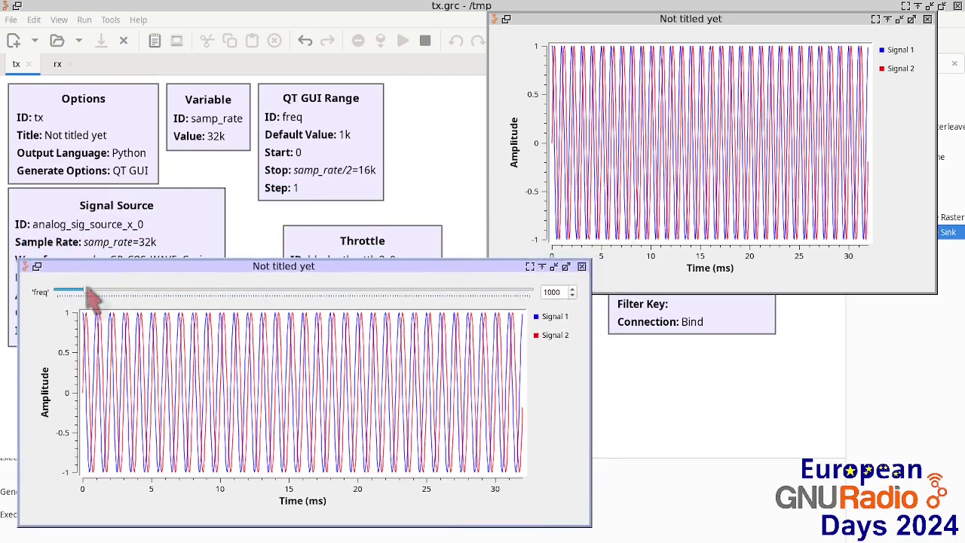
left_click_drag(105, 300, 62, 303)
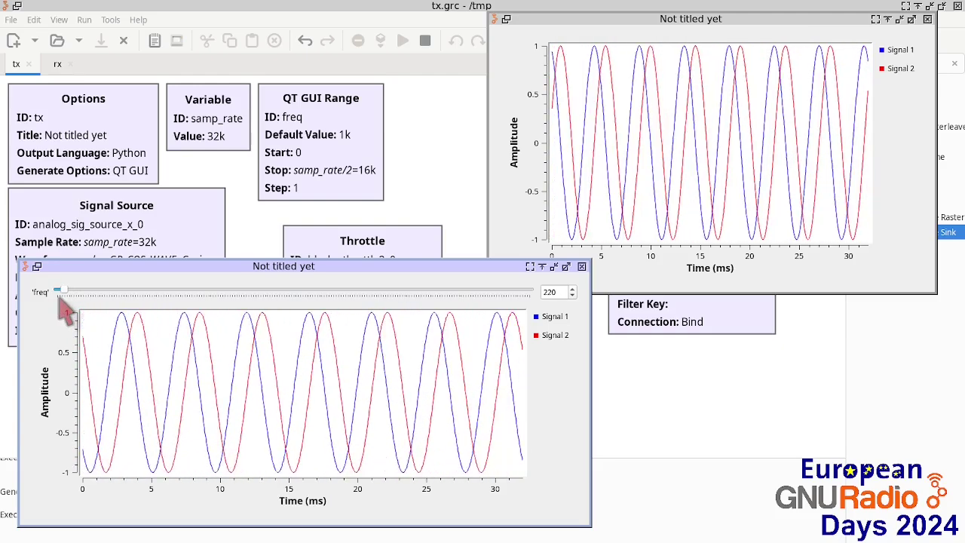
Close the transmitter and receiver plot windows, and in the rx flow graph move the samp_rate Variable block next to the Options block.
left_click(581, 267)
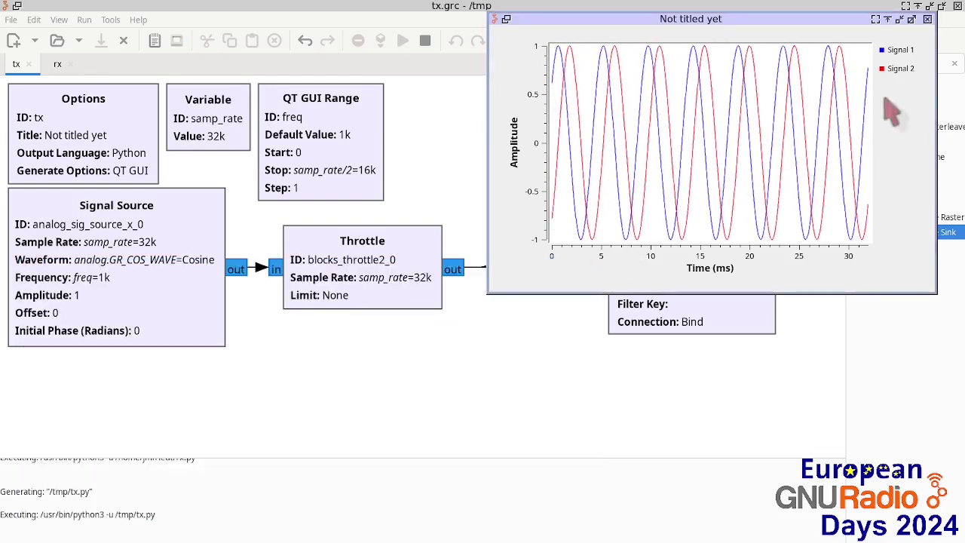
left_click(927, 19)
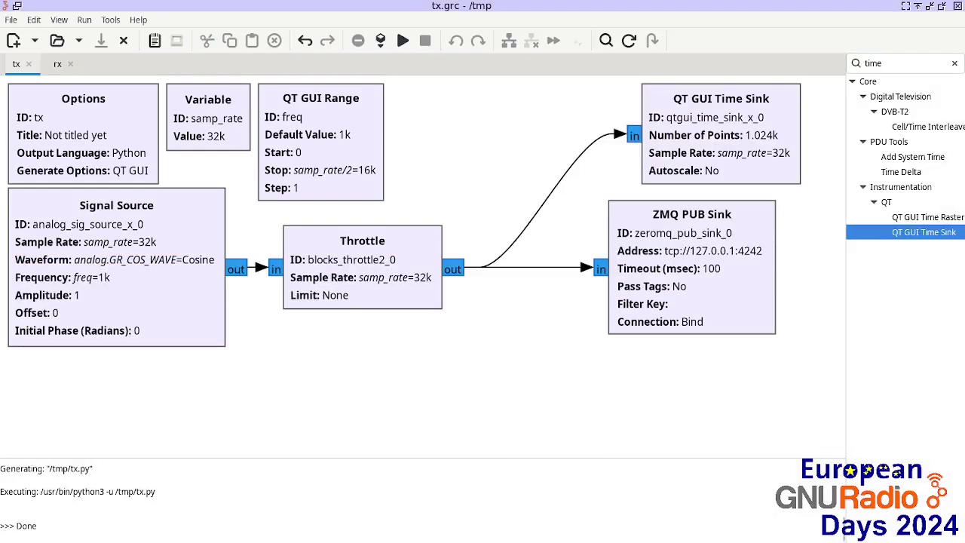
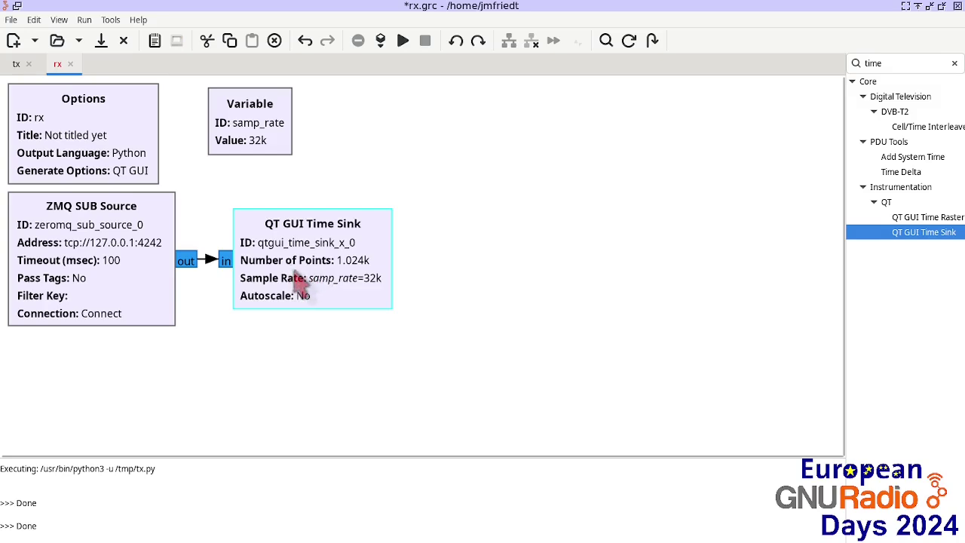
left_click_drag(245, 132, 204, 129)
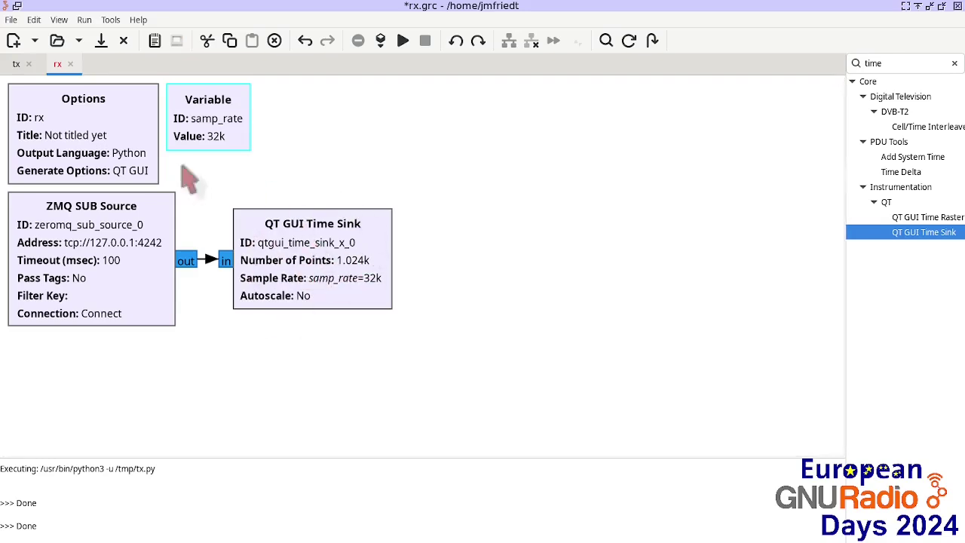
Compare the tx and rx flow graphs, and add an XMLRPC Server block to tx beside the QT GUI Range.
left_click(16, 65)
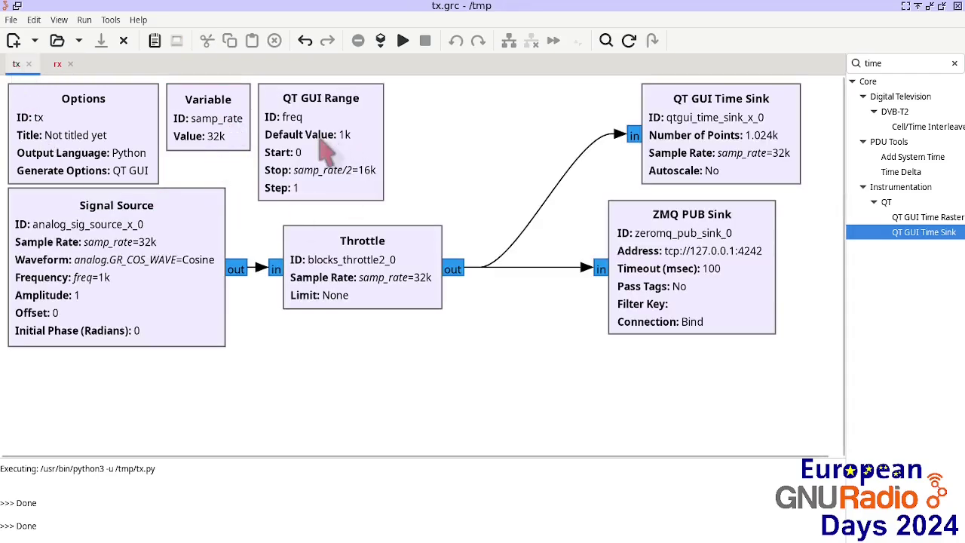
left_click(57, 64)
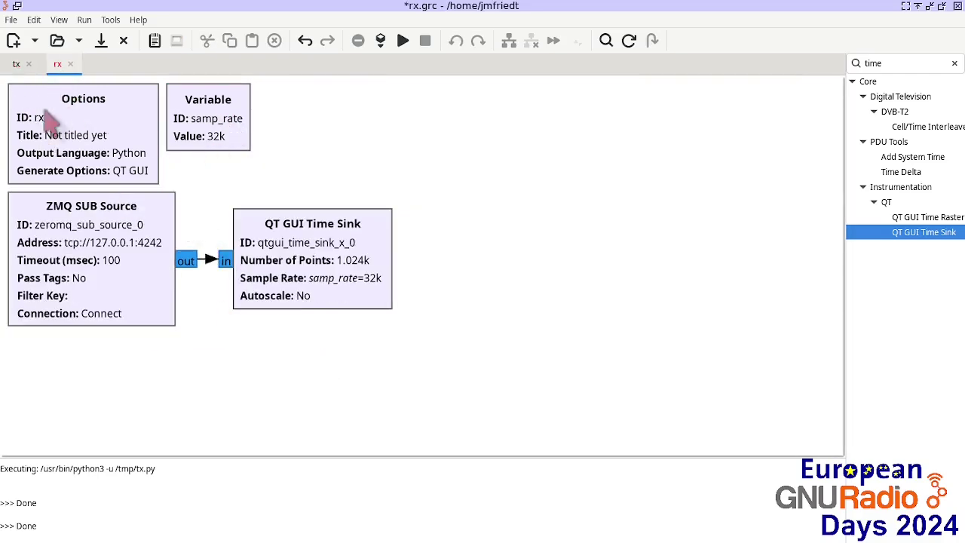
left_click(16, 65)
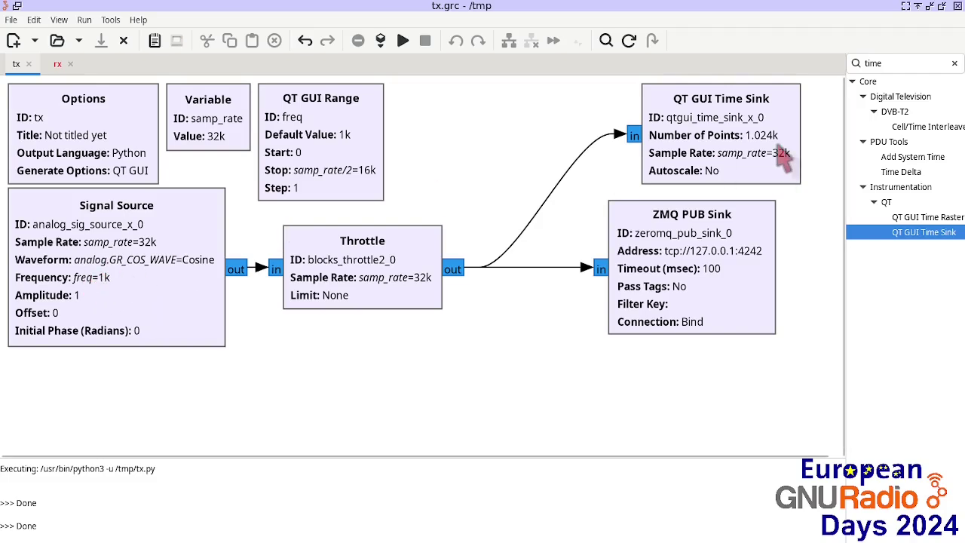
left_click(58, 65)
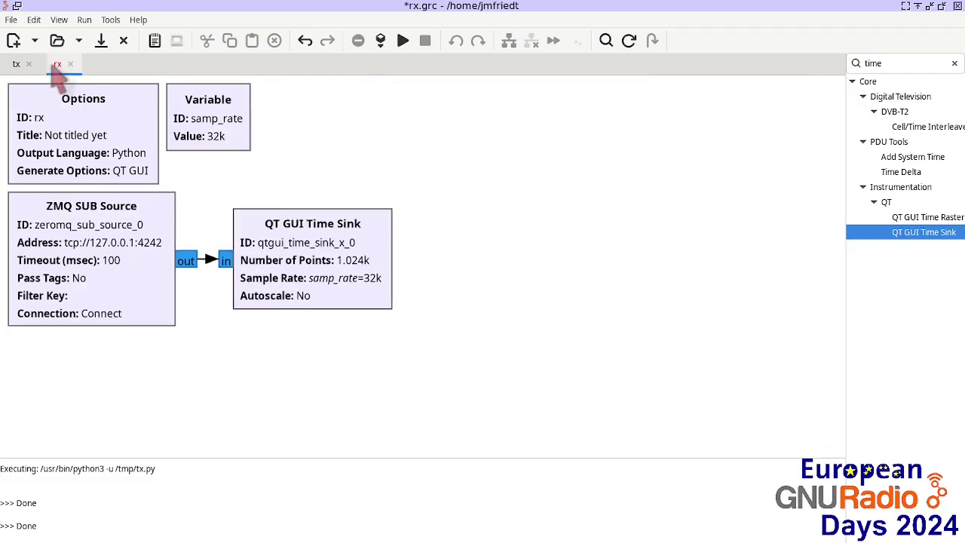
left_click(16, 64)
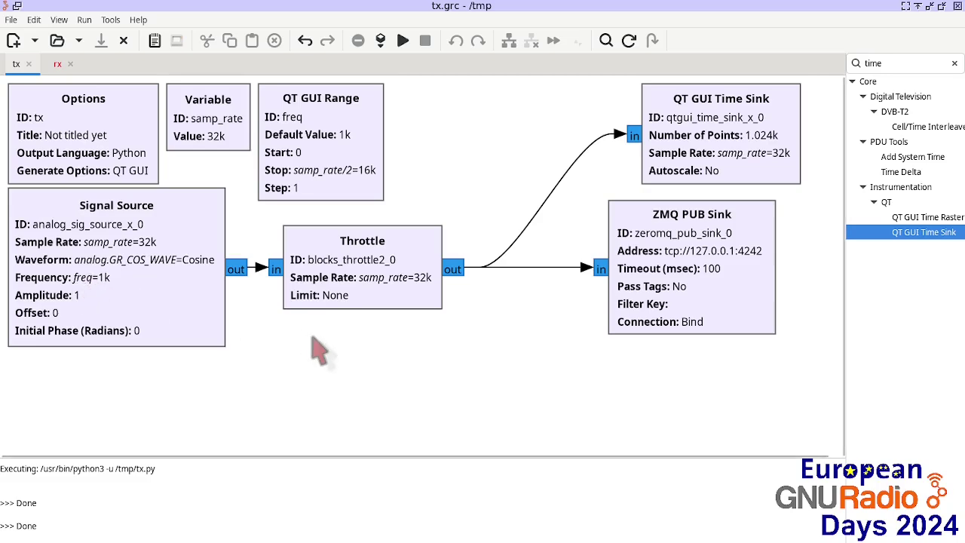
double_click(898, 64)
type("xml")
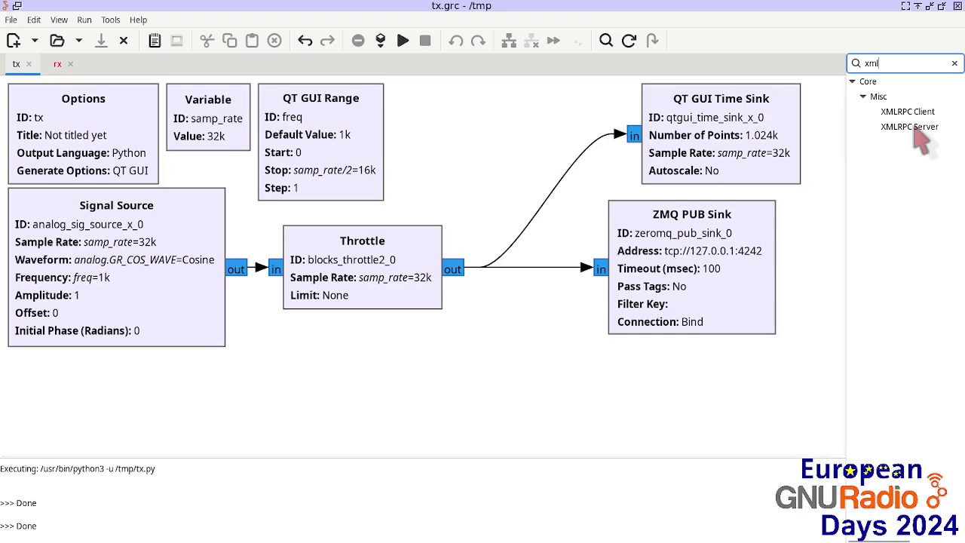
left_click_drag(902, 128, 444, 121)
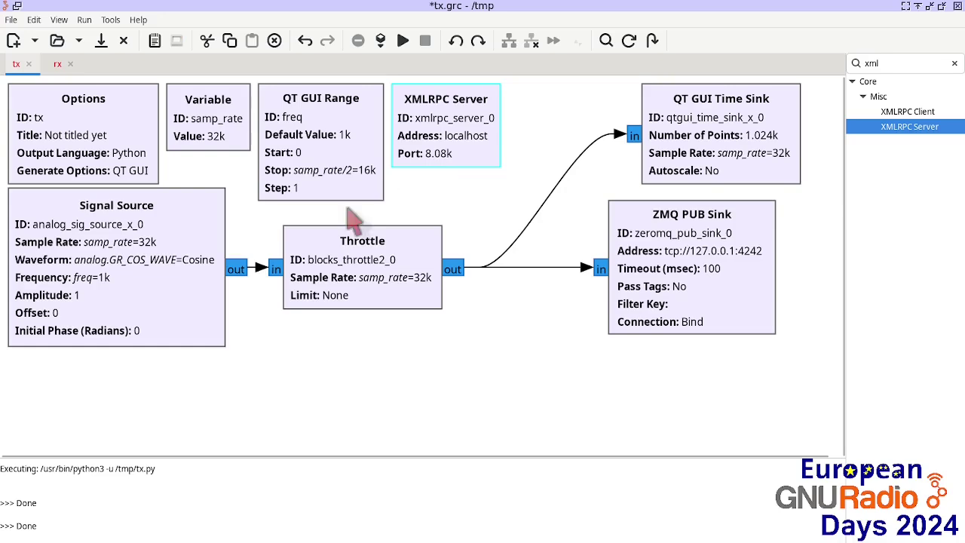
Add an XMLRPC Client block to the rx flow graph beside the samp_rate variable, and compare it with the XMLRPC Server in tx.
left_click(57, 64)
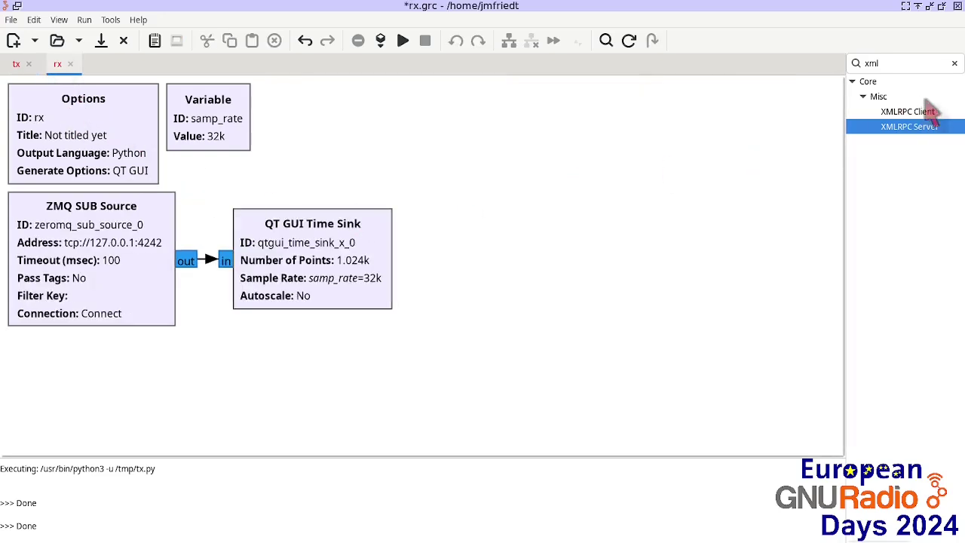
left_click_drag(907, 111, 307, 112)
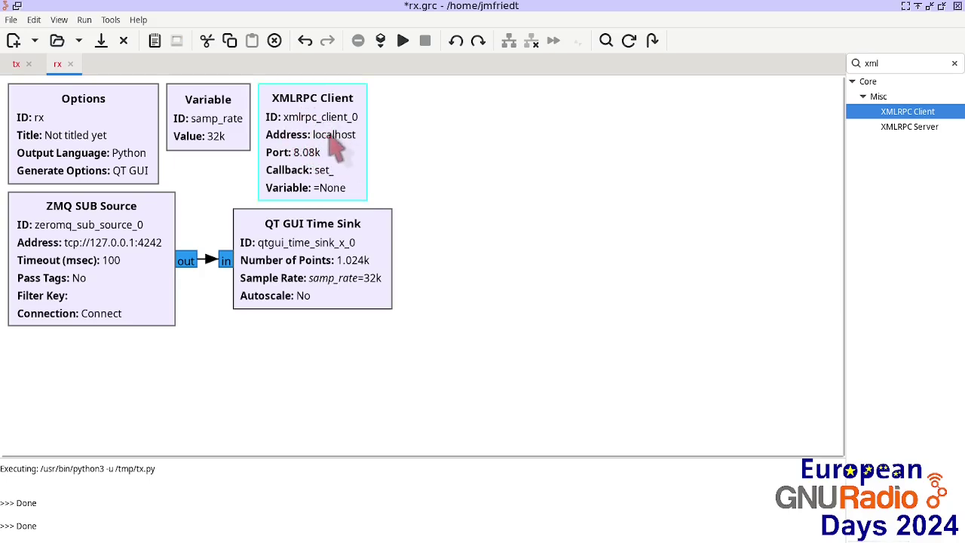
left_click(15, 64)
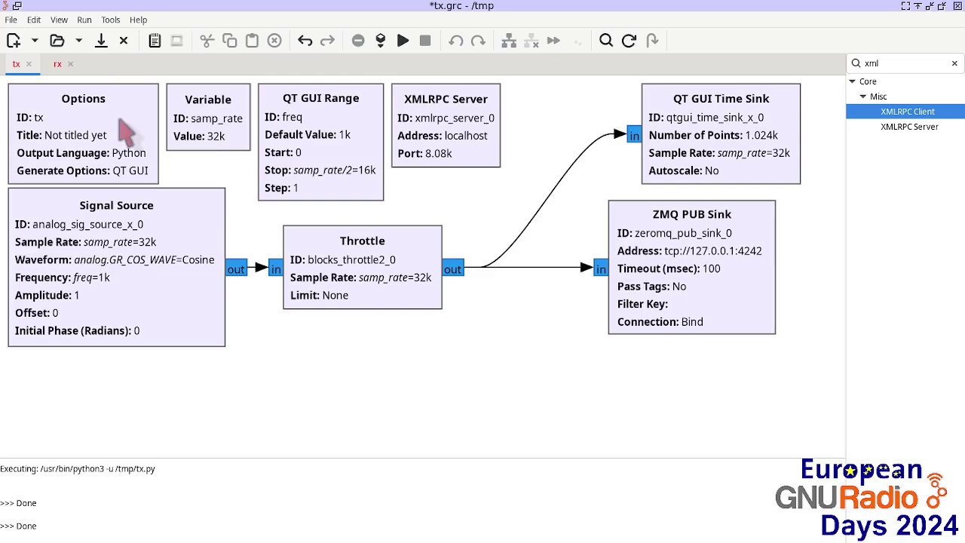
left_click(57, 64)
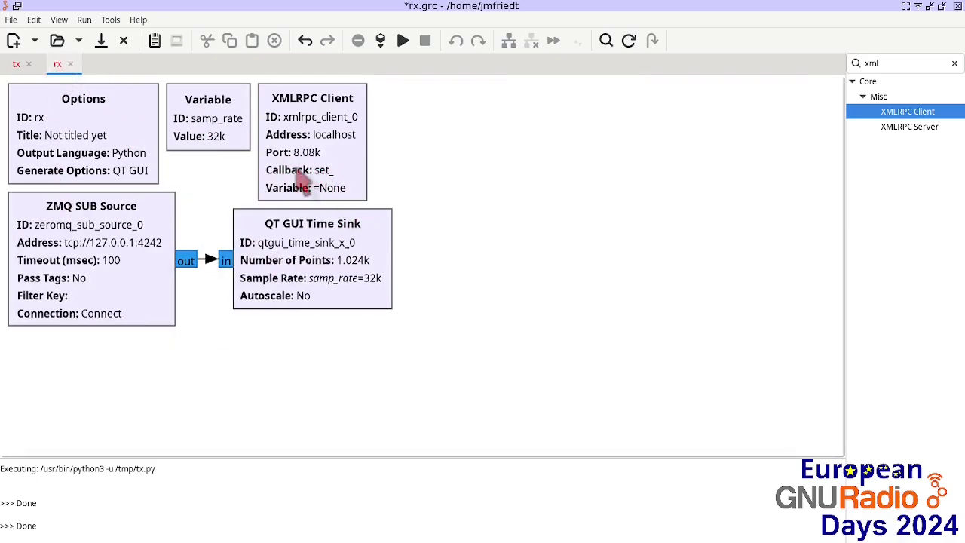
Check the tx range's ID, and set the rx XMLRPC Client's callback to set_freq and its variable to myfreq.
left_click(16, 64)
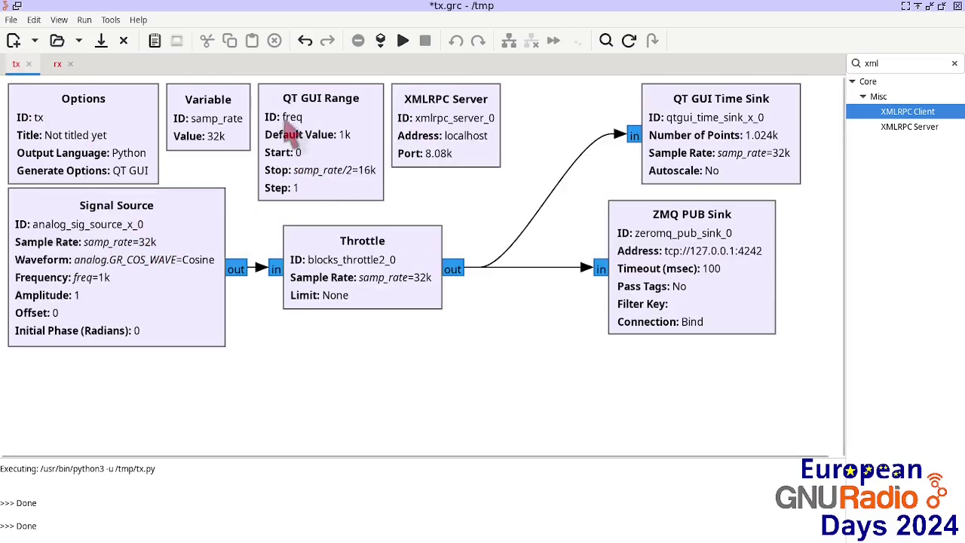
left_click(57, 64)
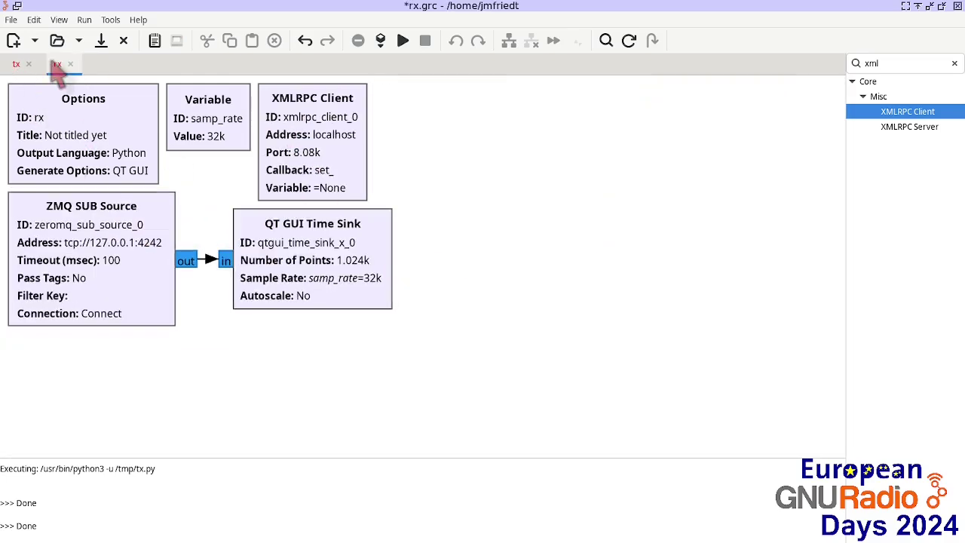
double_click(335, 136)
left_click(444, 240)
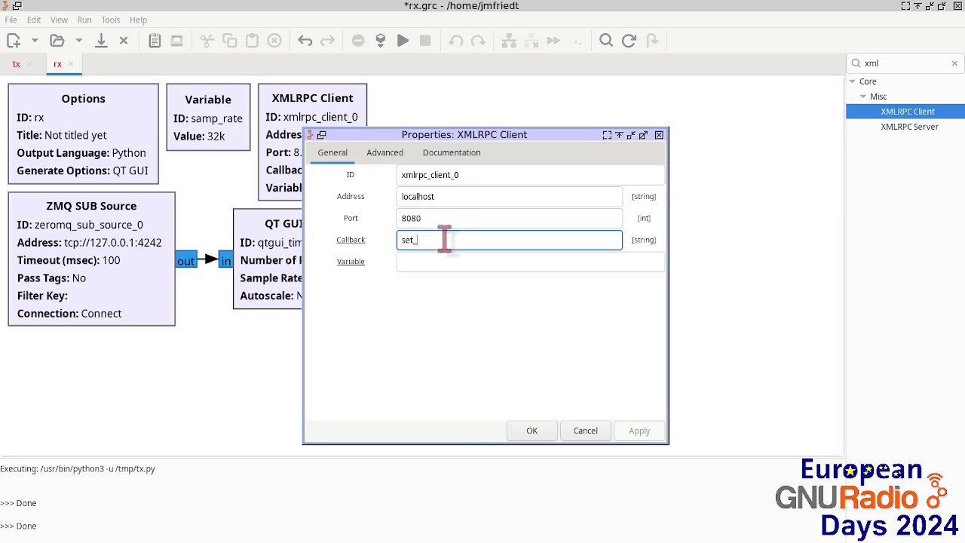
type("freq")
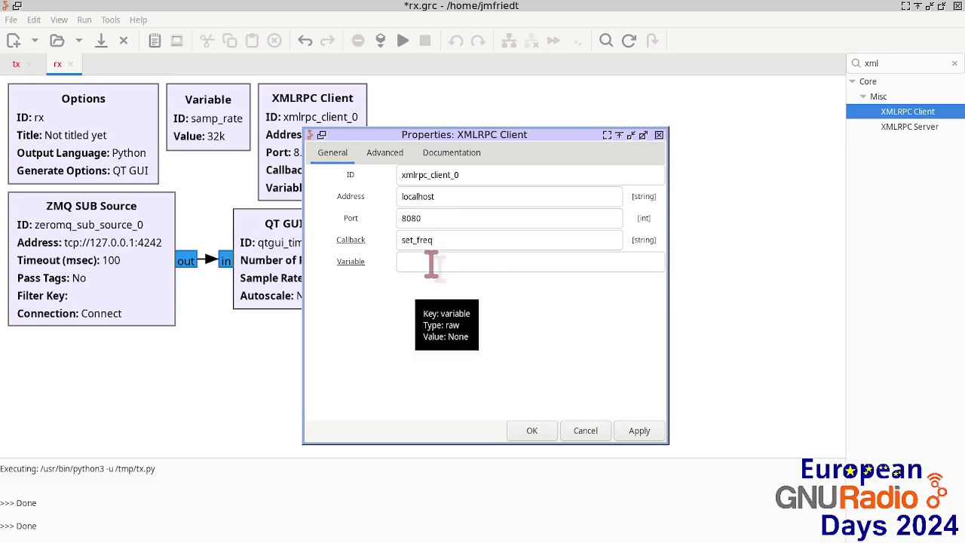
left_click(431, 263)
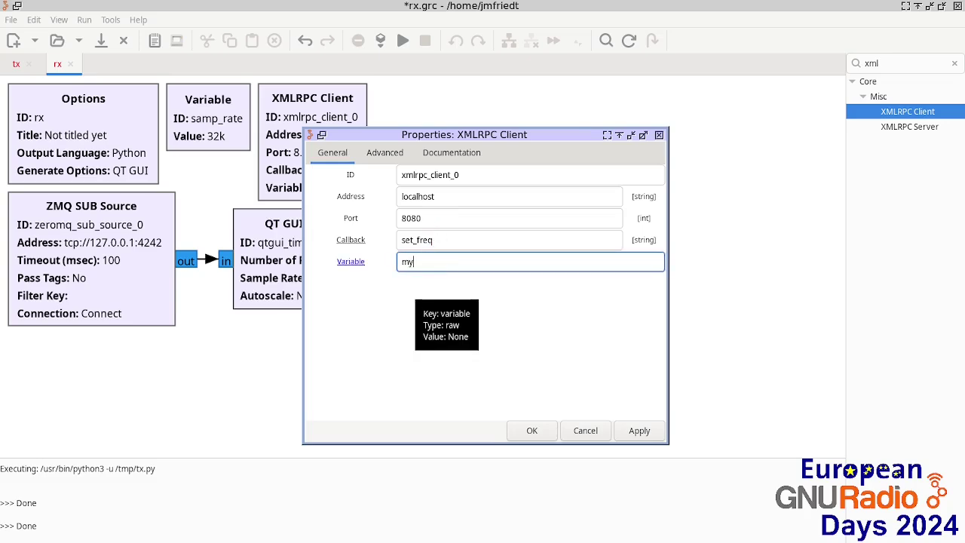
left_click(531, 430)
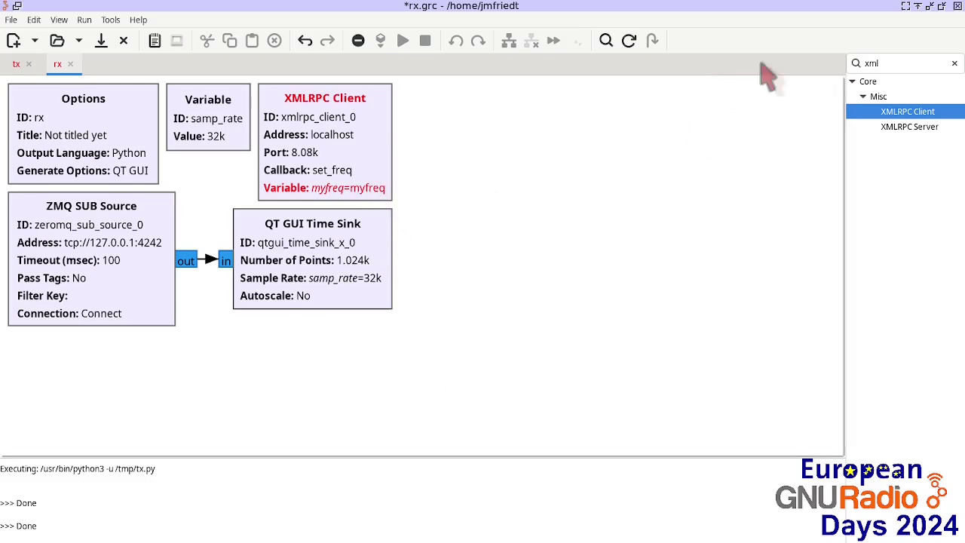
Add a QT GUI Range block to the rx flow graph and place it beside the XMLRPC Client.
double_click(901, 63)
type("range")
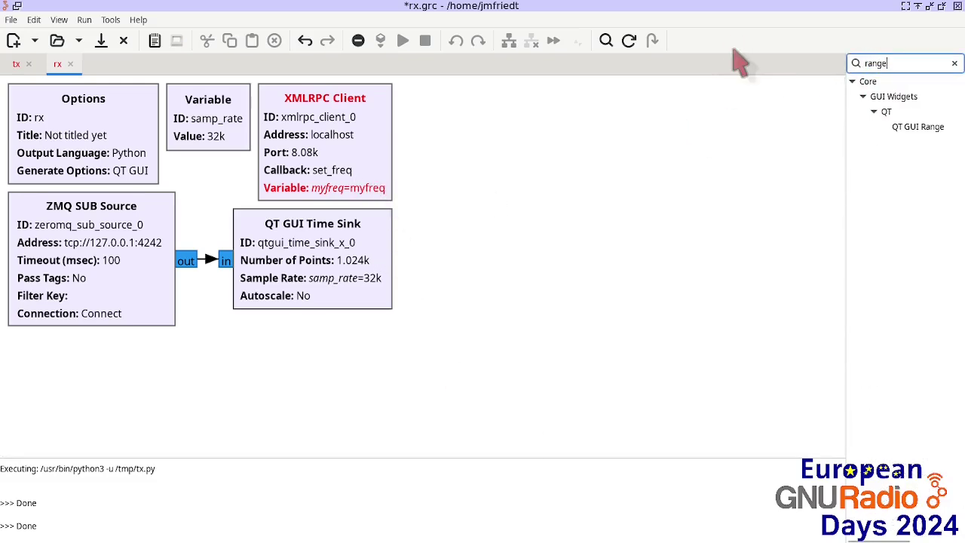
left_click_drag(917, 127, 576, 137)
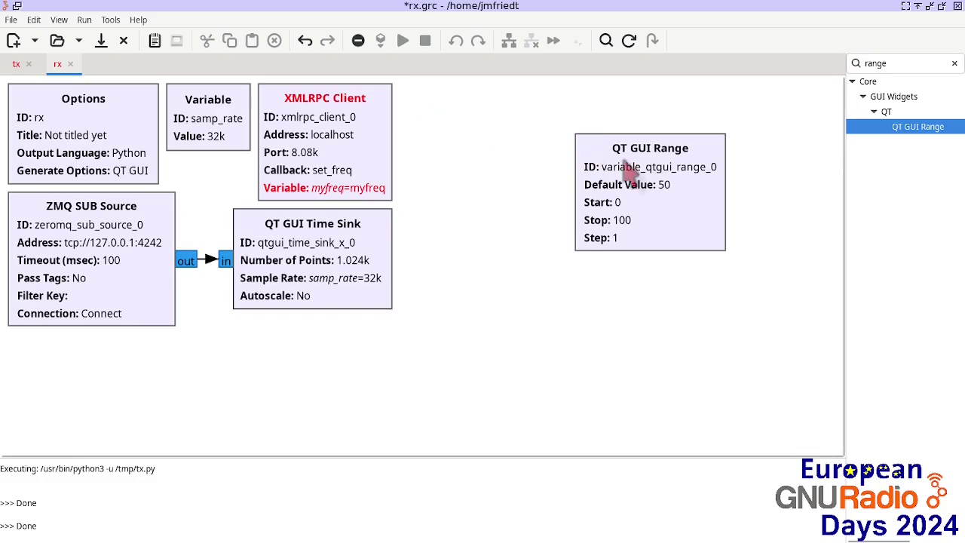
left_click_drag(625, 166, 450, 115)
Configure the rx QT GUI Range with ID myfreq, default value 440 and stop samp_rate/2.
double_click(477, 181)
left_click(477, 175)
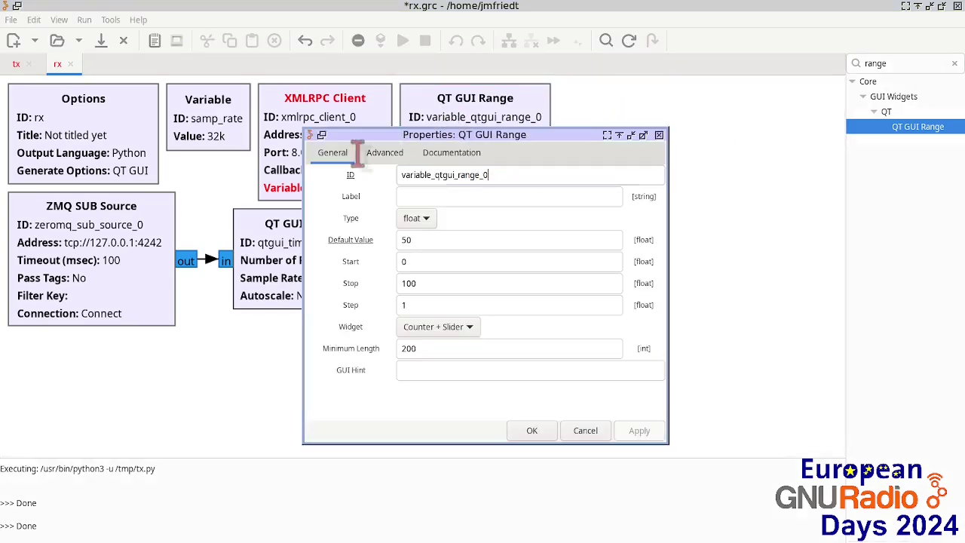
key("ctrl+a")
type("m")
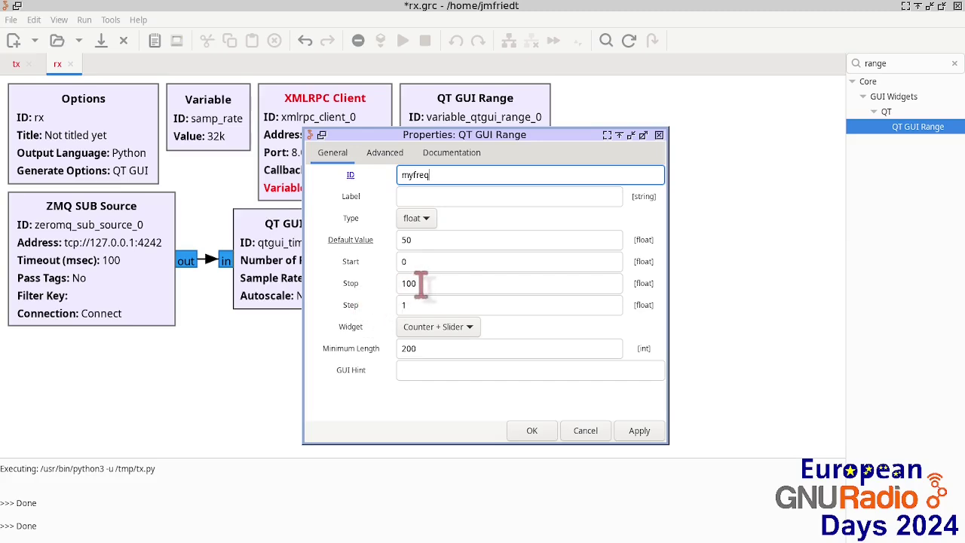
double_click(450, 281)
type("samp")
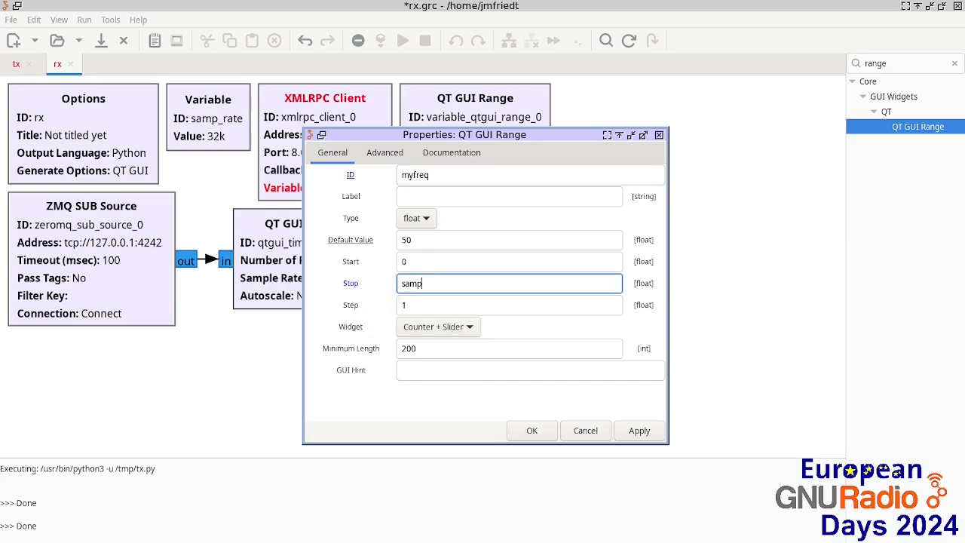
type("_rate/2")
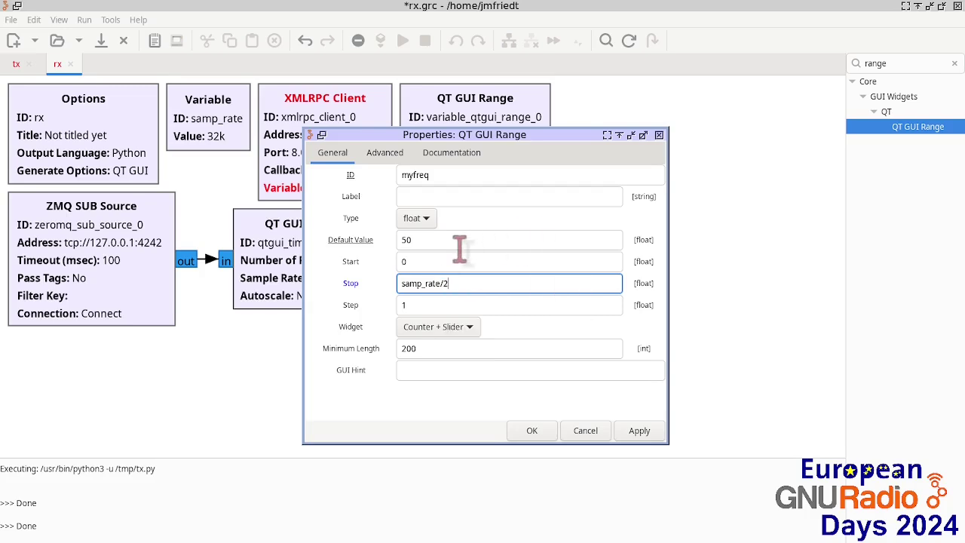
double_click(458, 241)
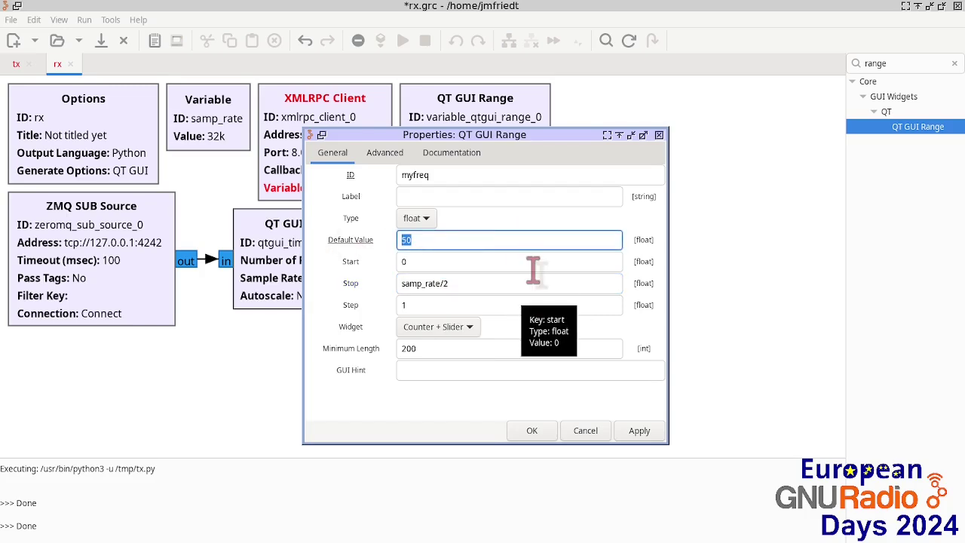
left_click(534, 430)
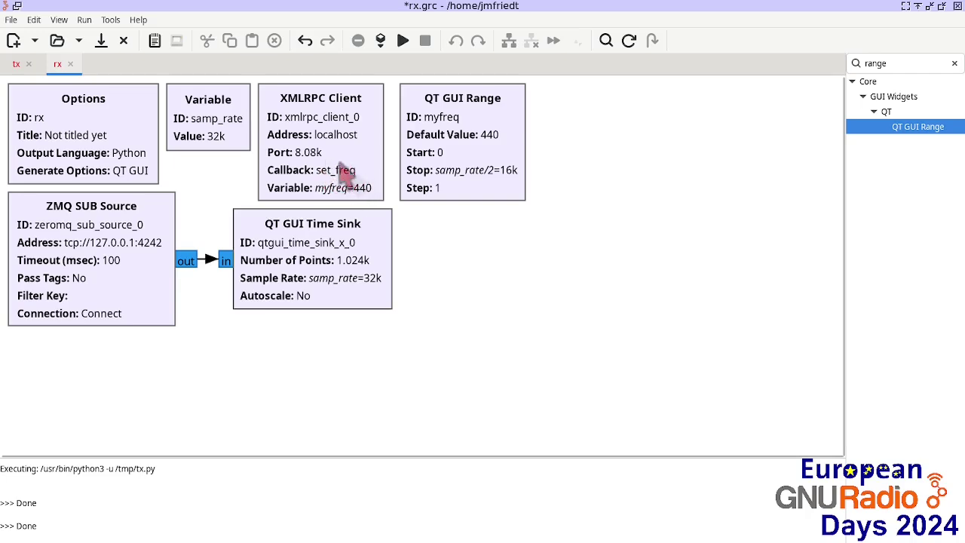
Check the tx and rx flow graphs against each other, then run tx and widen its plot window.
left_click(17, 64)
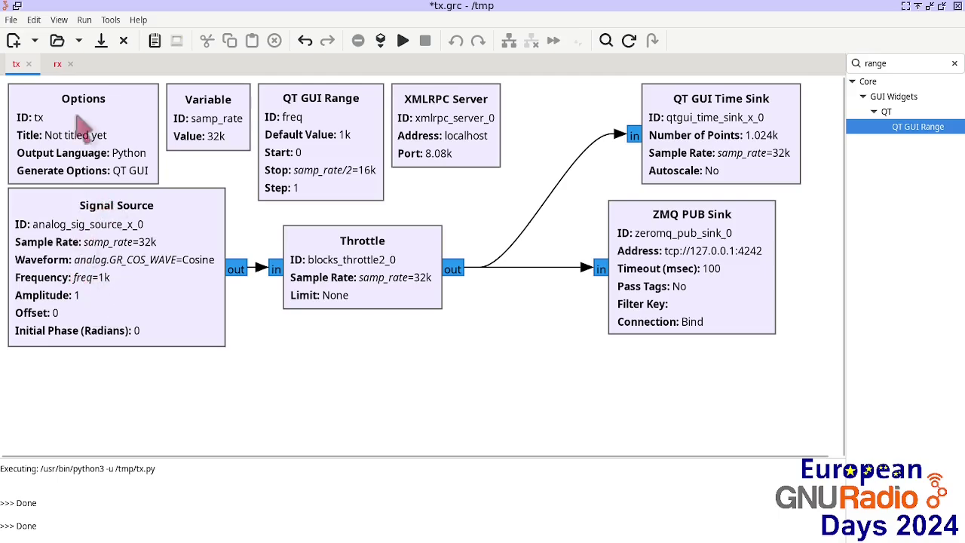
left_click(58, 64)
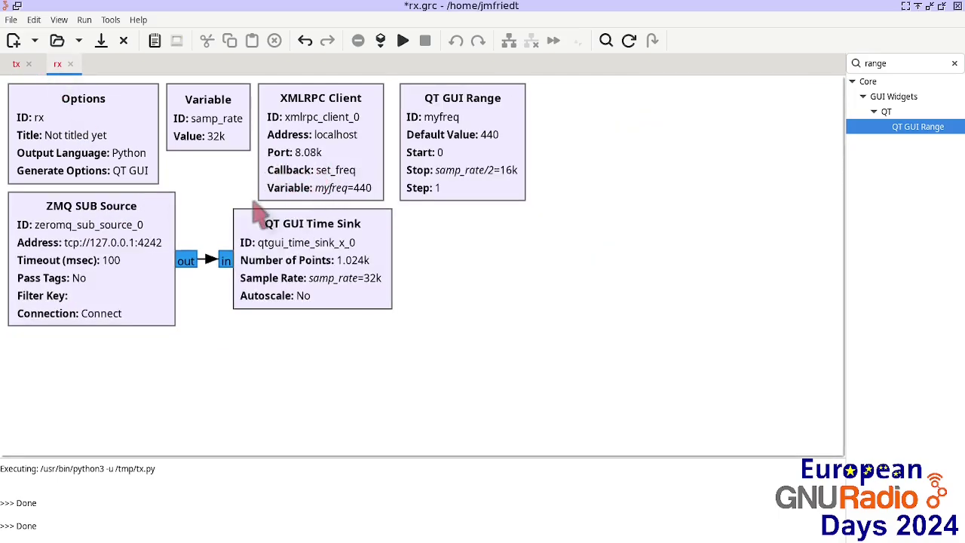
left_click(15, 64)
left_click(402, 42)
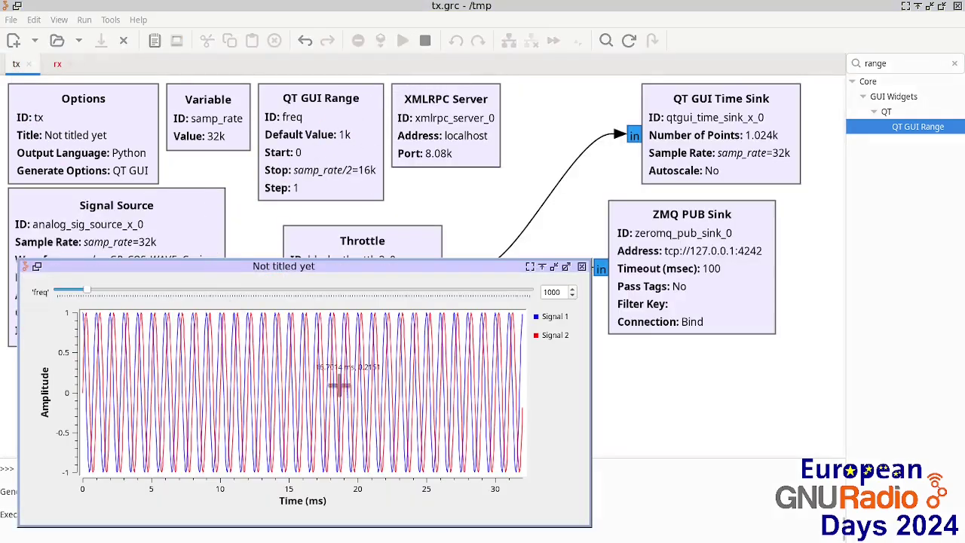
left_click_drag(579, 379, 787, 378)
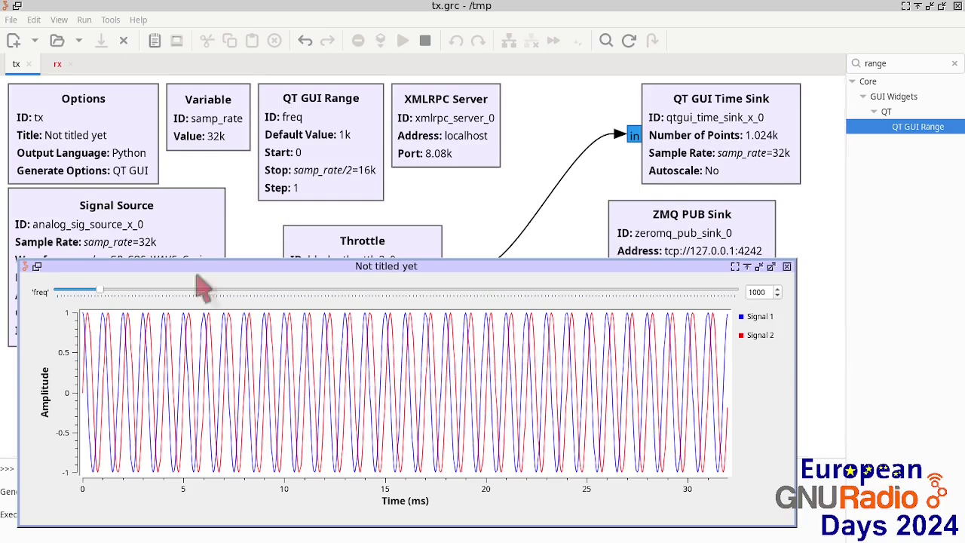
Run the rx flow graph and move its plot window clear of the transmitter's freq value and the QT GUI Range block.
left_click(57, 65)
left_click(403, 40)
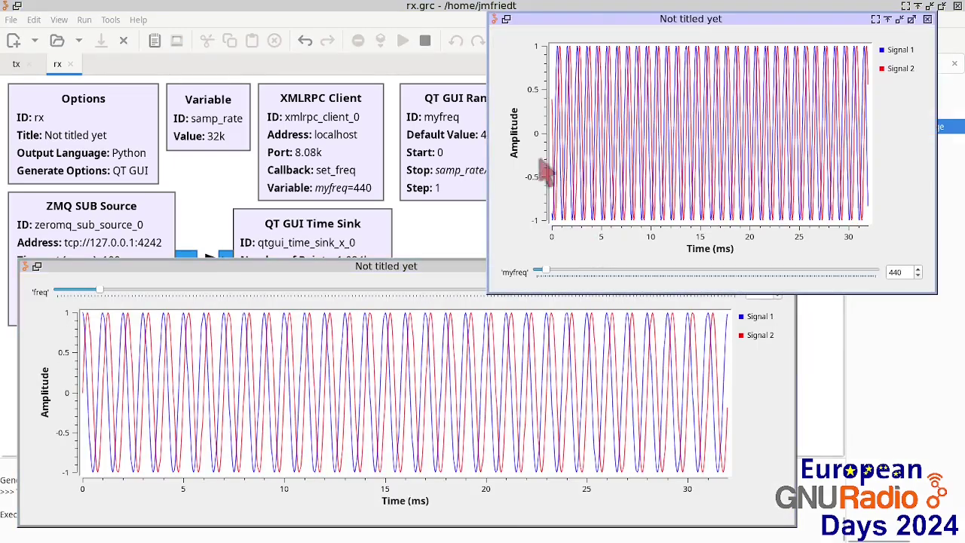
left_click_drag(585, 23, 613, 9)
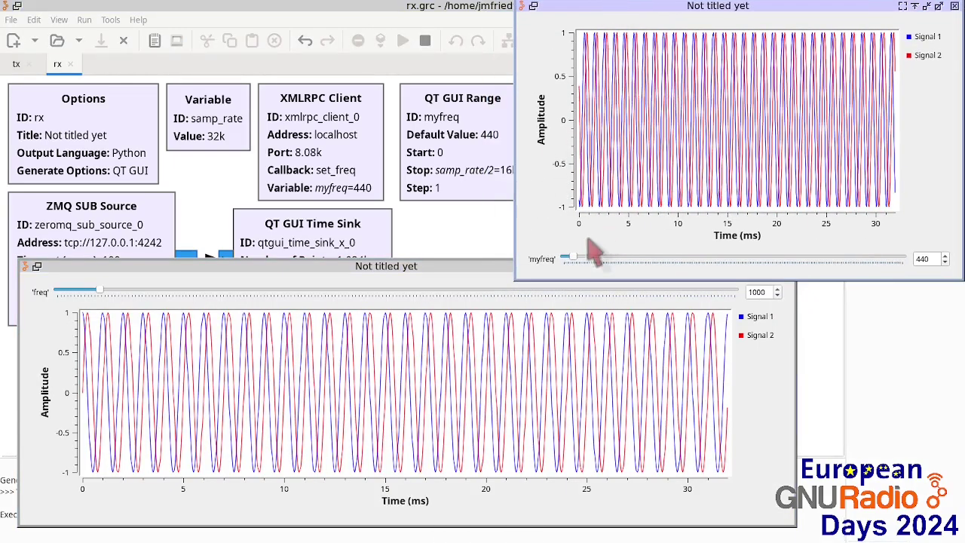
Test the remote frequency control by lowering myfreq to 0 and raising it to 1555 in the receiver's plot window.
left_click_drag(575, 260, 508, 352)
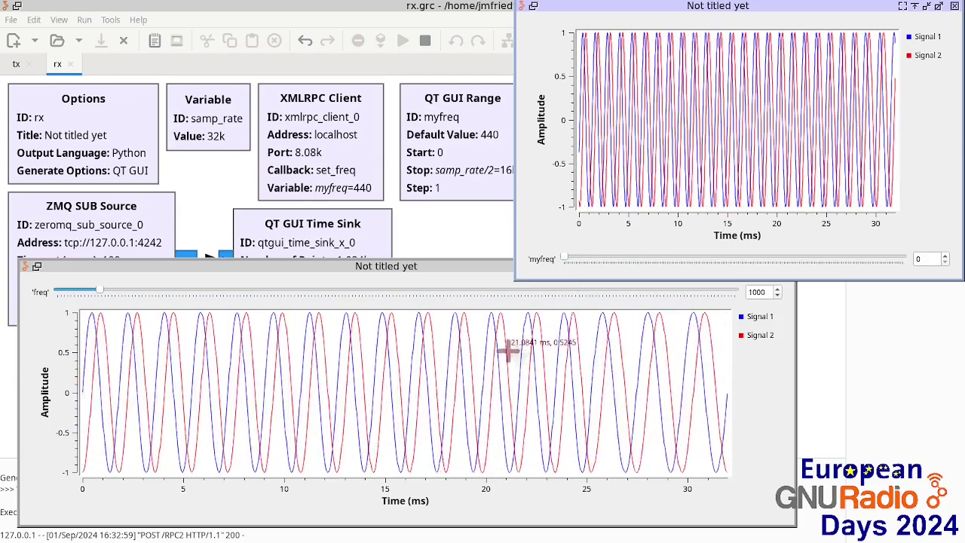
left_click_drag(571, 263, 599, 265)
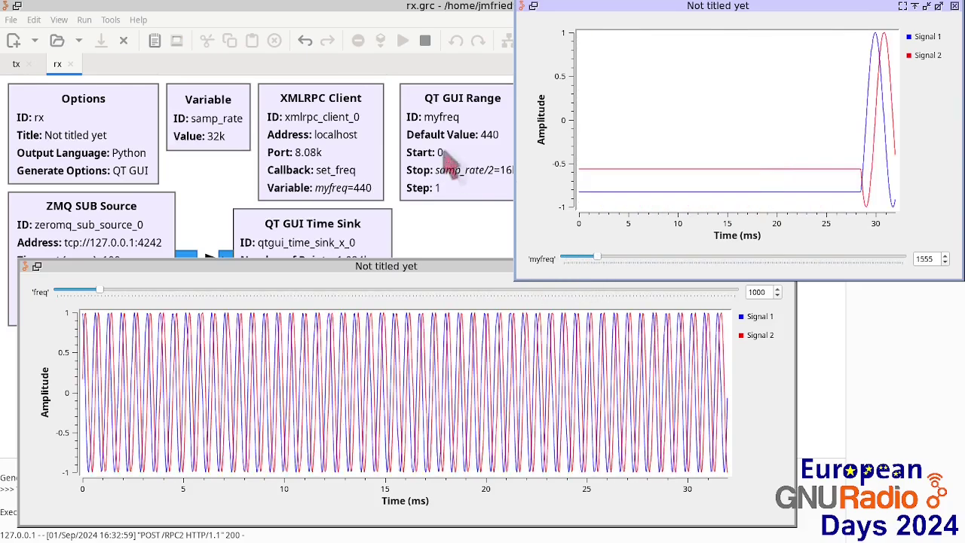
Bring the transmitter's plot window fully into view and close both the transmitter and receiver plot windows.
left_click_drag(390, 265, 618, 262)
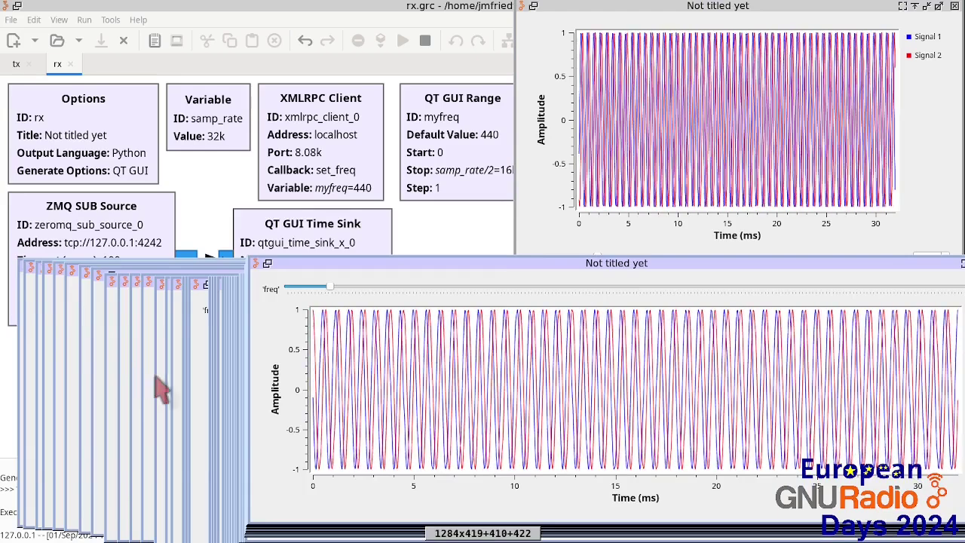
left_click_drag(888, 263, 784, 262)
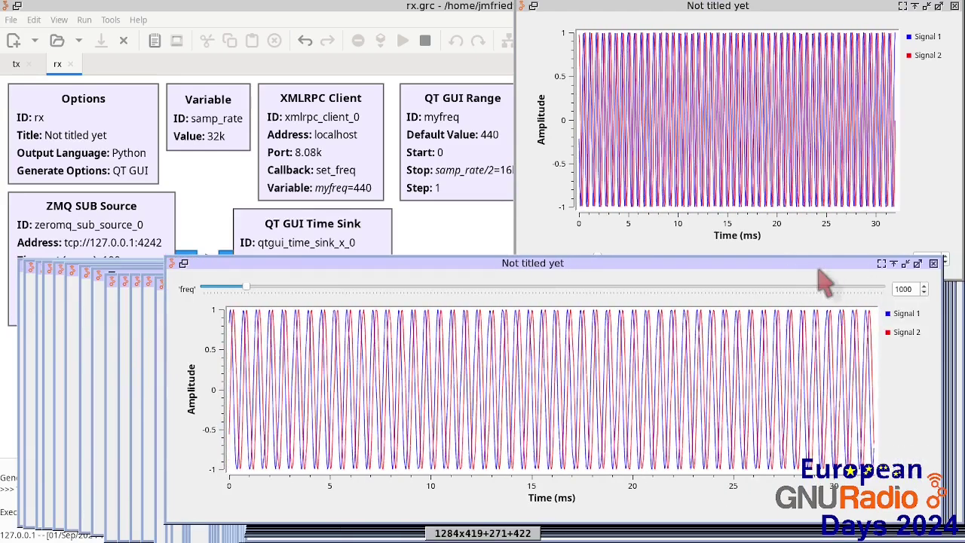
left_click(933, 263)
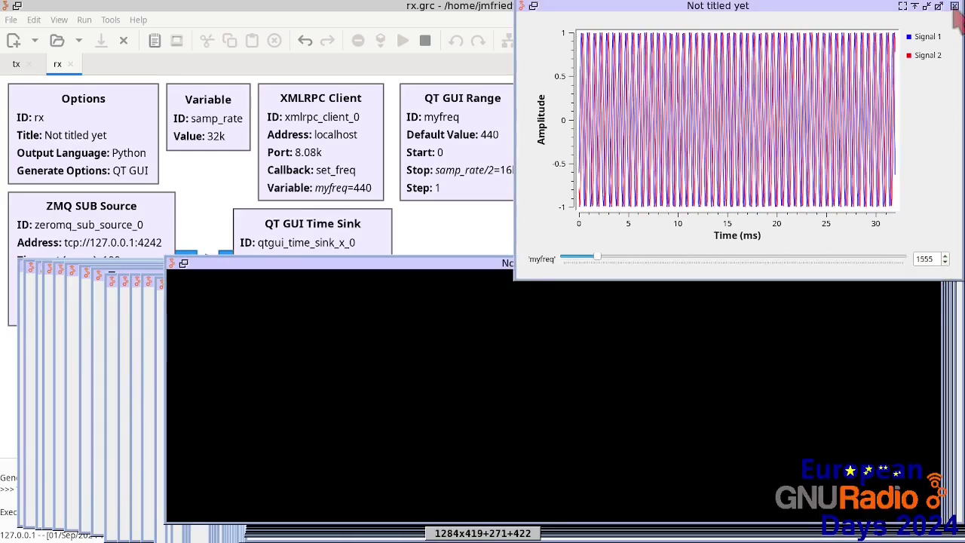
left_click(955, 6)
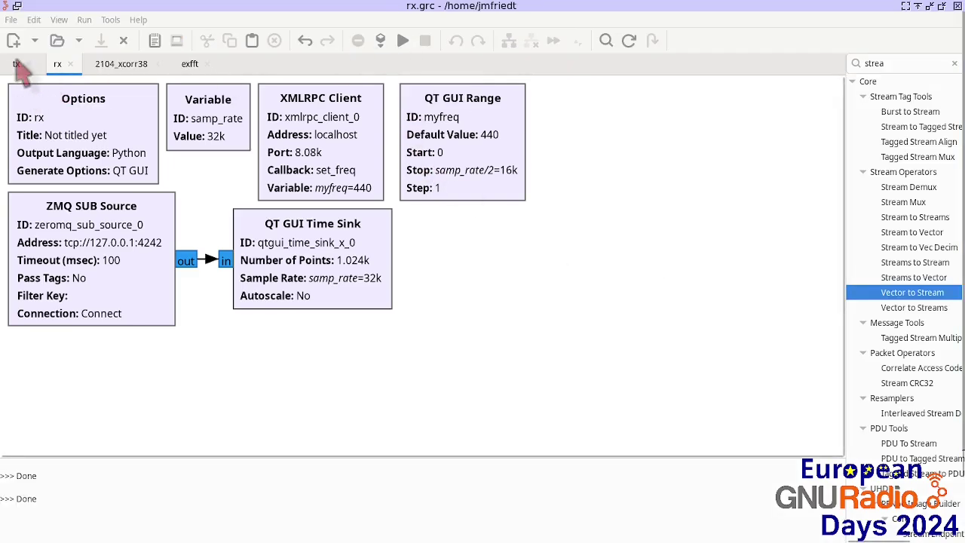
Run the tx flow graph again, followed by the rx flow graph.
left_click(16, 64)
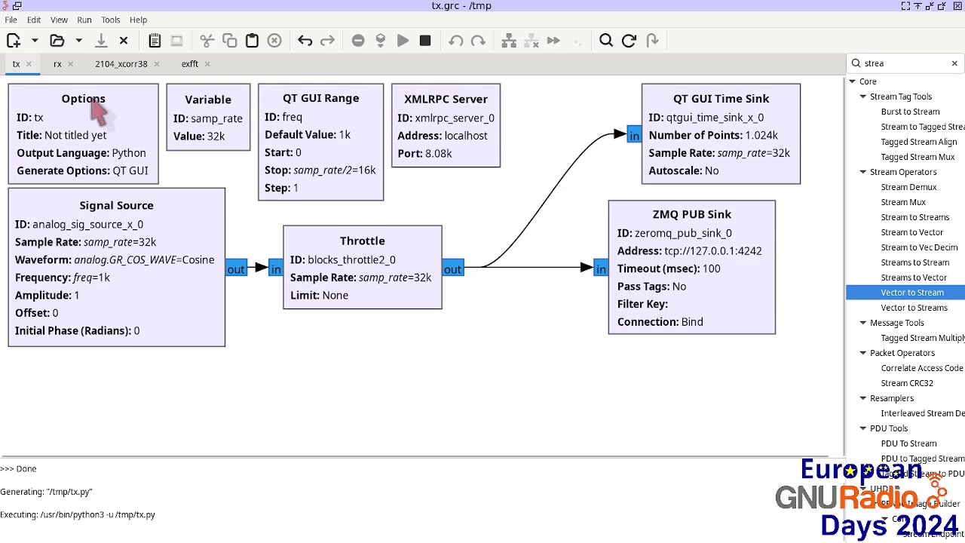
left_click(57, 64)
left_click(402, 40)
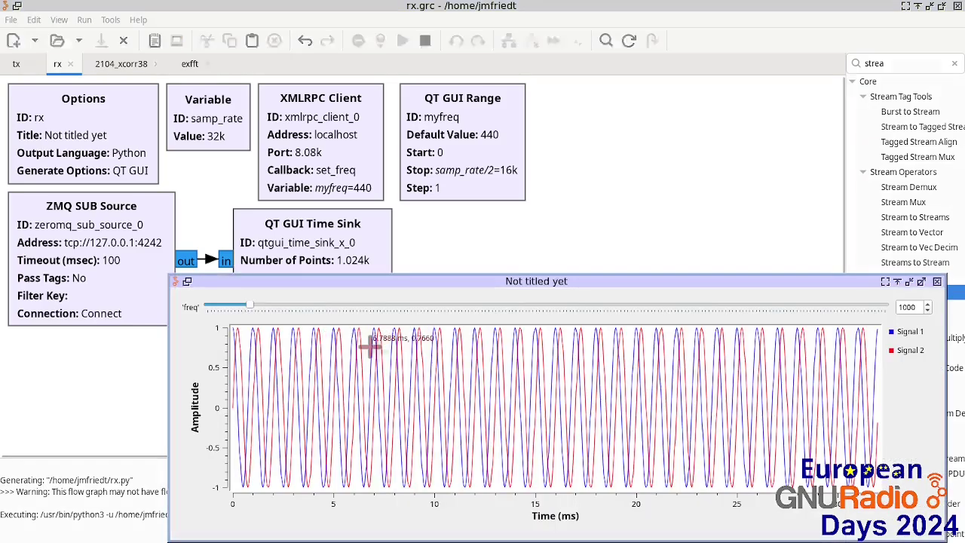
Move the transmitter's plot window clear of the receiver's, enlarge the receiver's plot window, and set the transmitter's freq to 2530.
left_click_drag(356, 280, 188, 281)
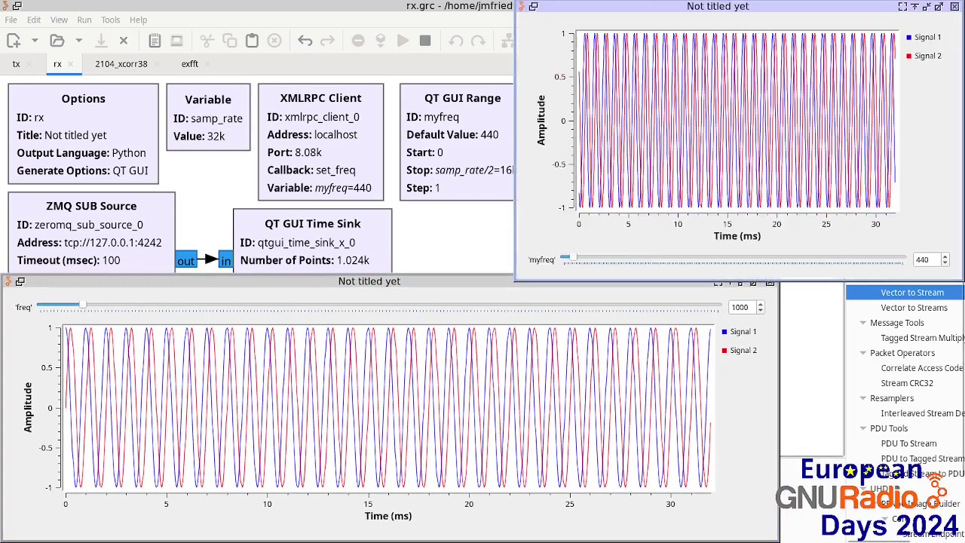
left_click_drag(516, 280, 328, 271)
left_click_drag(81, 307, 147, 307)
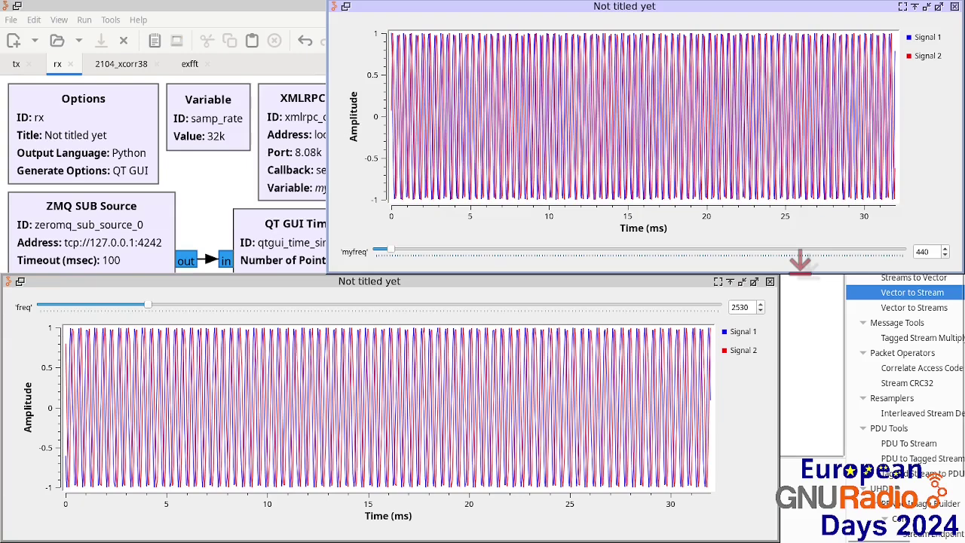
Open a terminal and send the transmitter a frequency of 1664 with xmlrpc 127.0.0.1:8080 set_freq i/1664.
key("ctrl+alt+t")
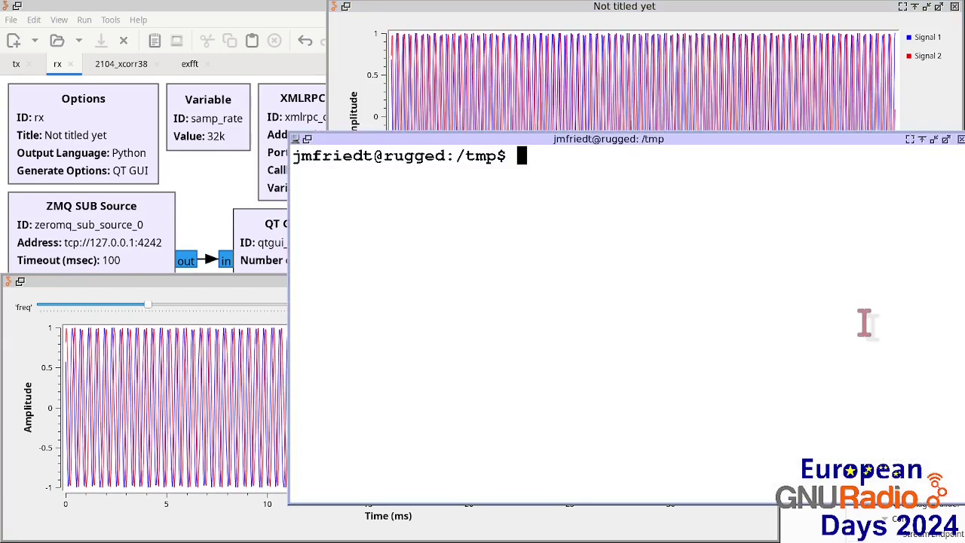
type("xmlr")
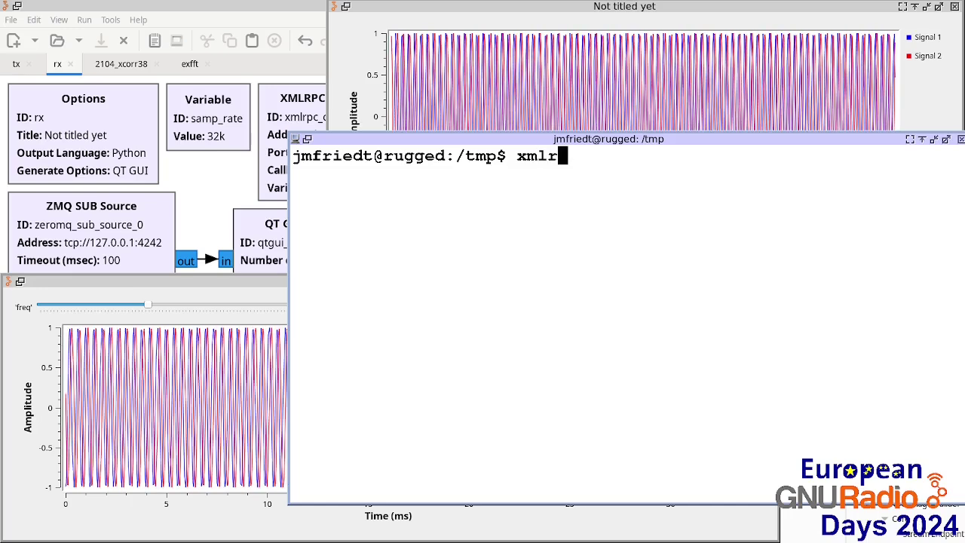
type("pc 127.0.0")
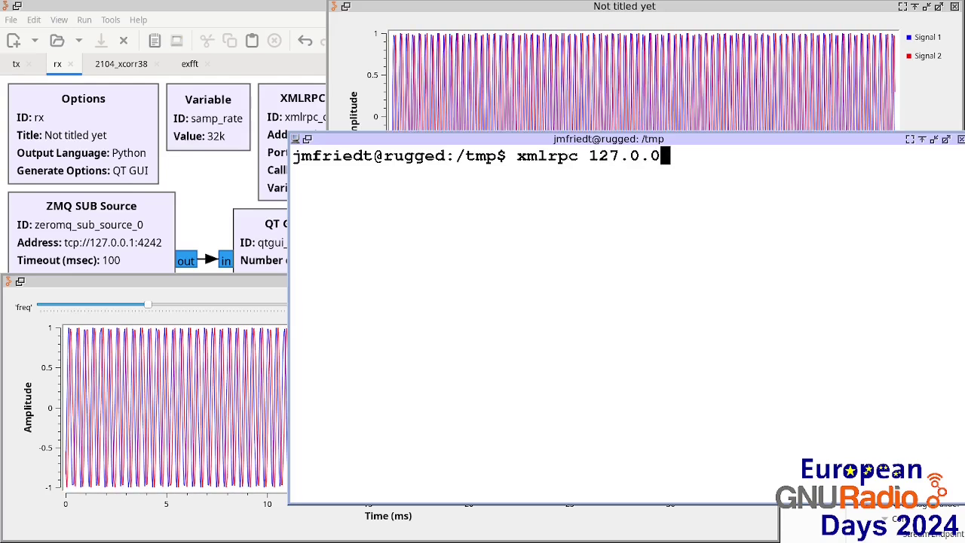
type(".1:8080 ")
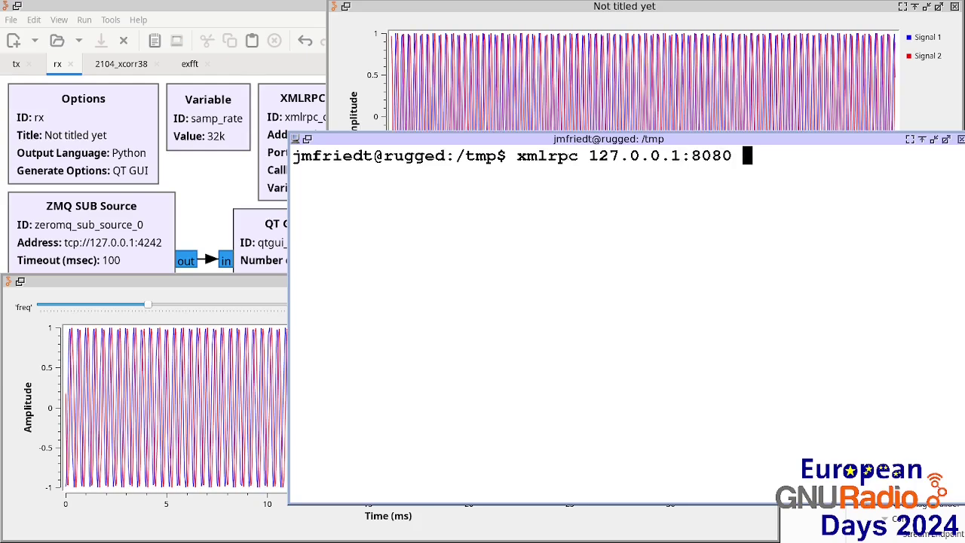
type("set_freq ")
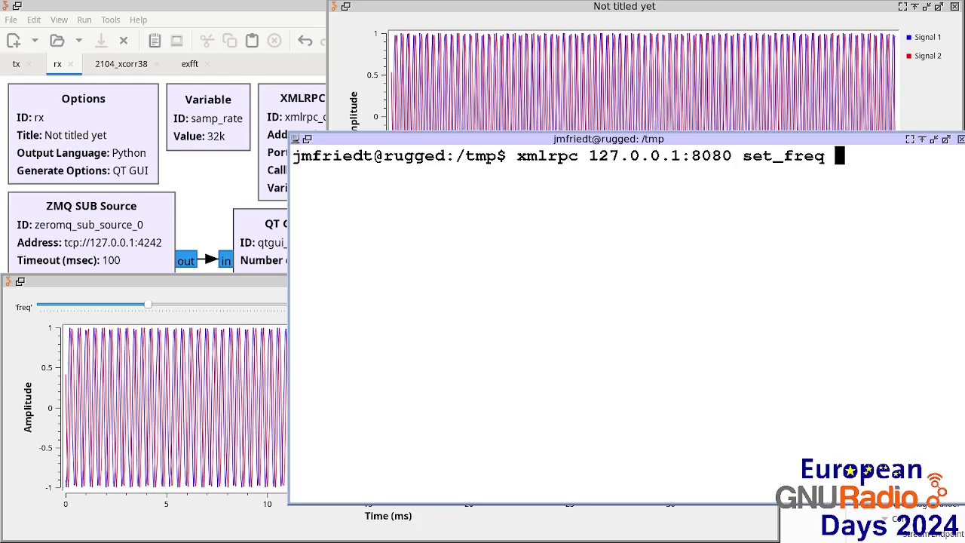
type("i")
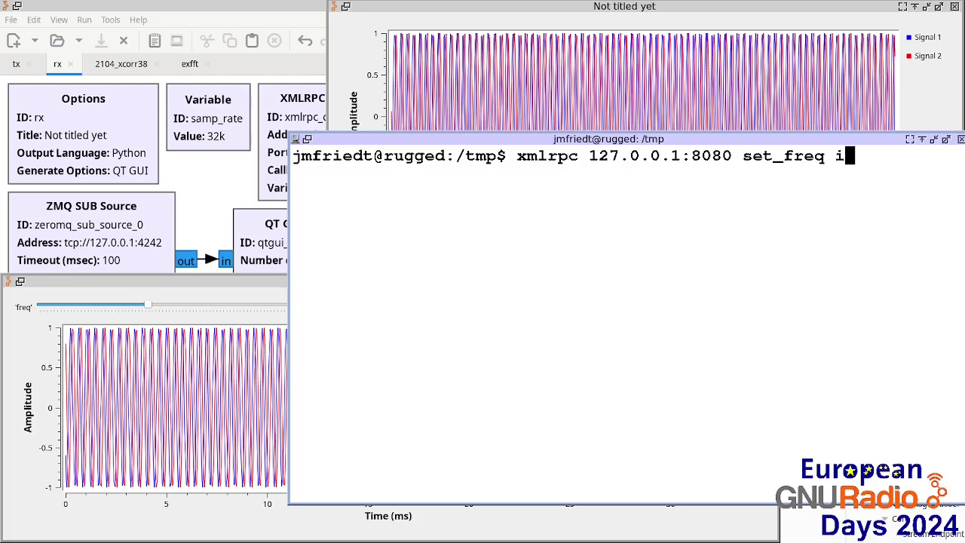
type("/1664")
key("Return")
Reuse the xmlrpc set_freq command in the terminal with i/440 as the frequency argument and execute it.
key("Up")
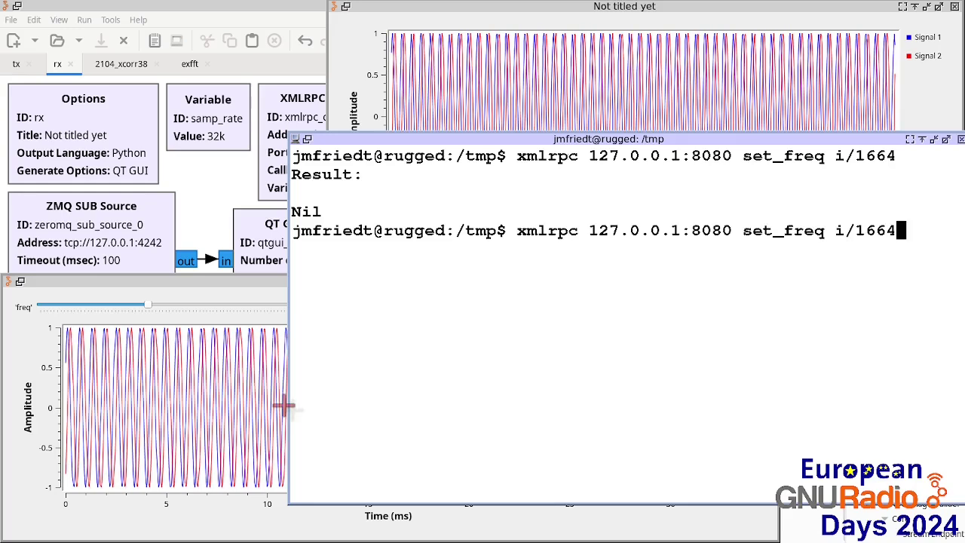
key("BackSpace")
key("BackSpace")
key("BackSpace")
key("BackSpace")
type("440")
key("Return")
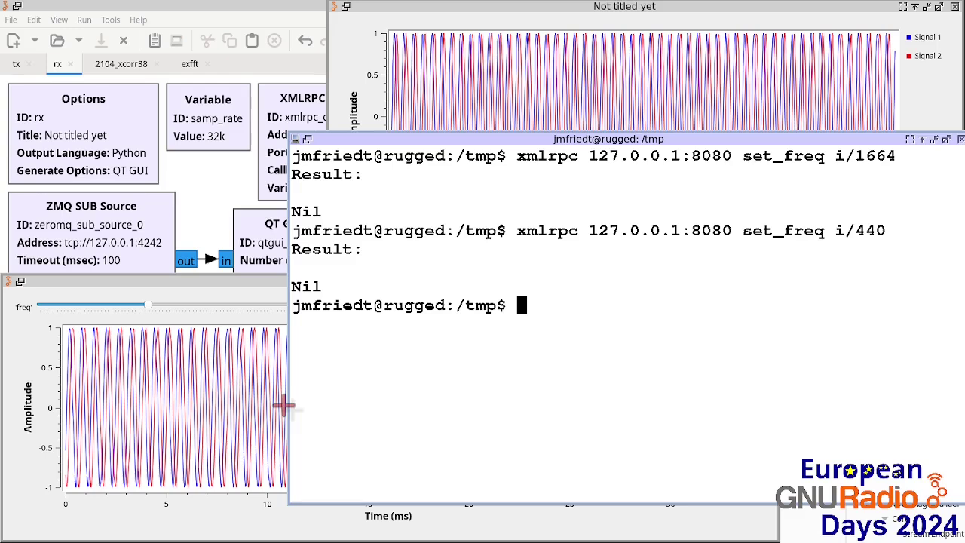